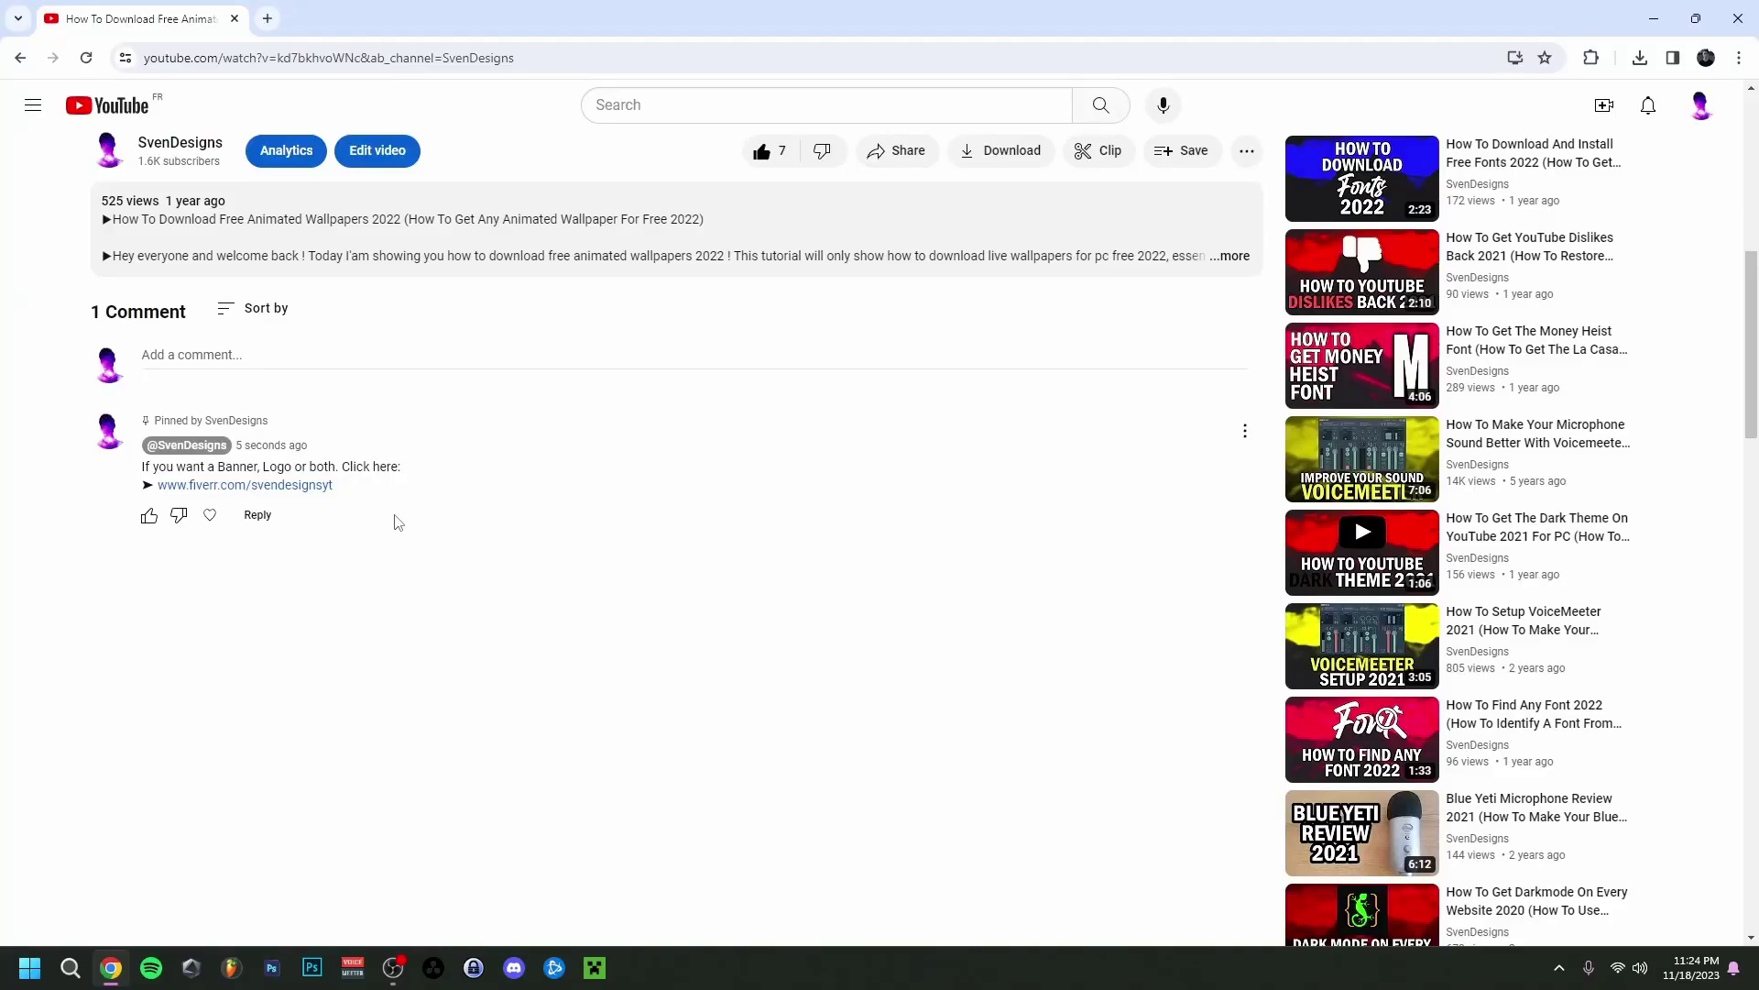
Follow the fiverr.com link in the video's pinned comment
{"action": "left_click", "coordinate": [295, 489]}
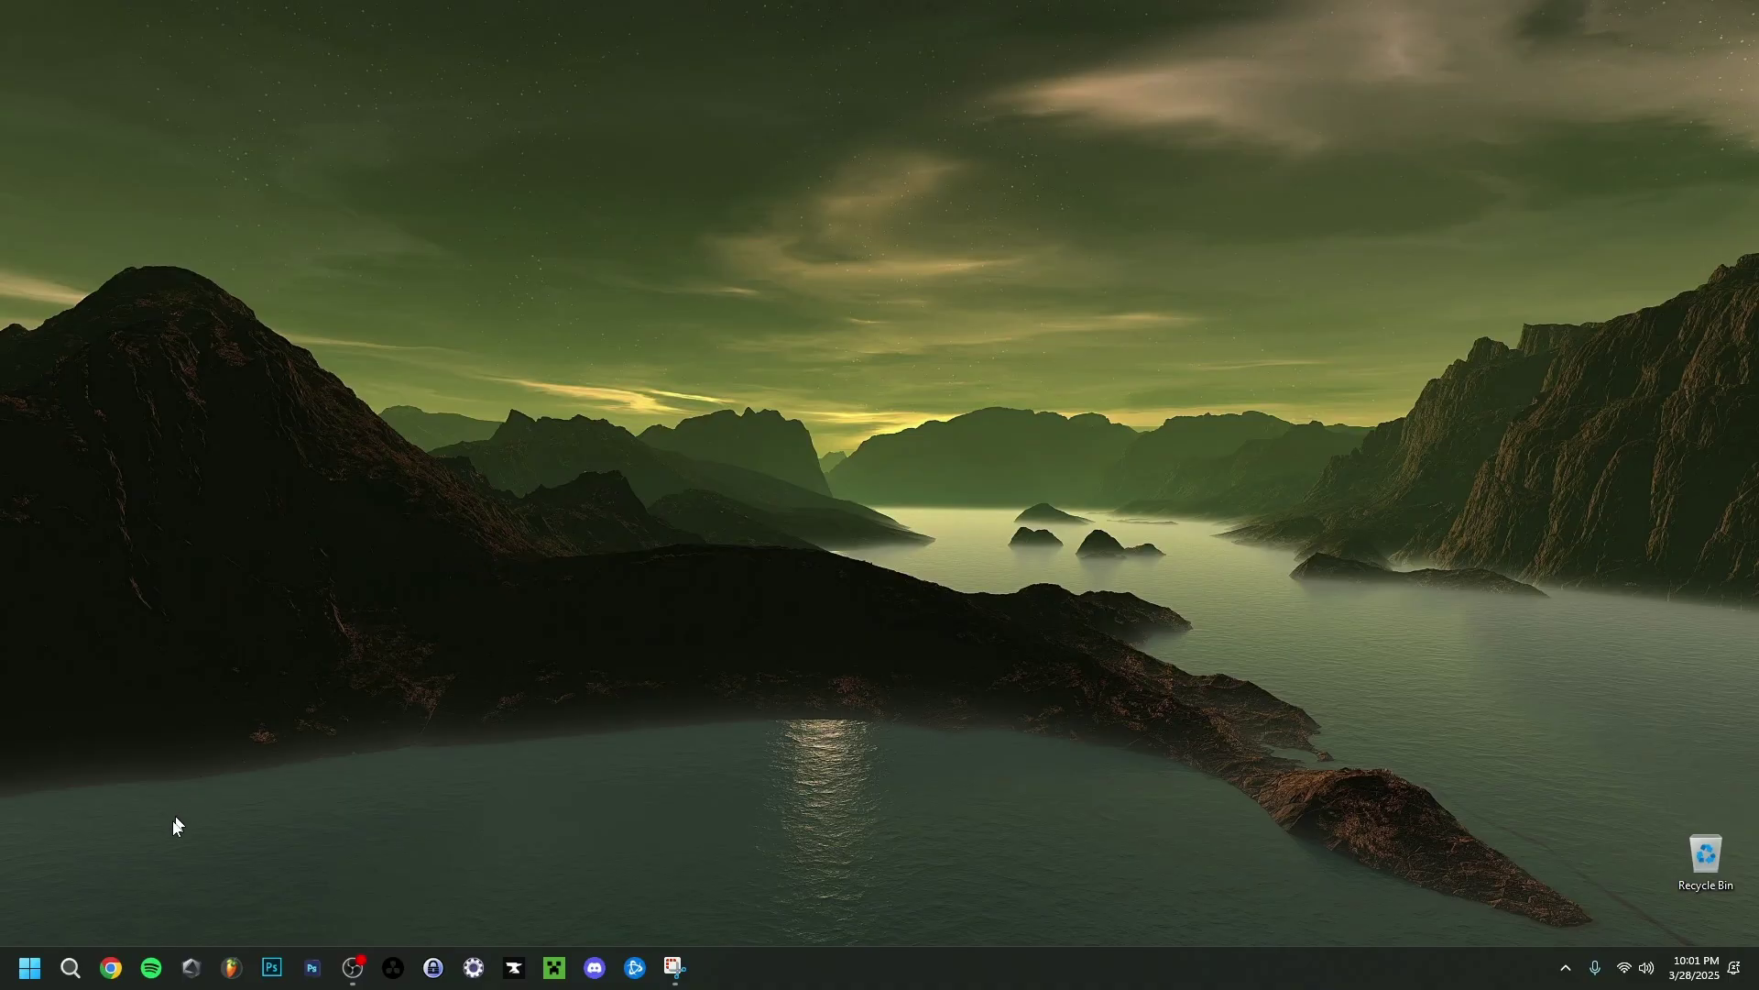
{"action": "left_click", "coordinate": [29, 966]}
{"action": "left_click", "coordinate": [369, 451]}
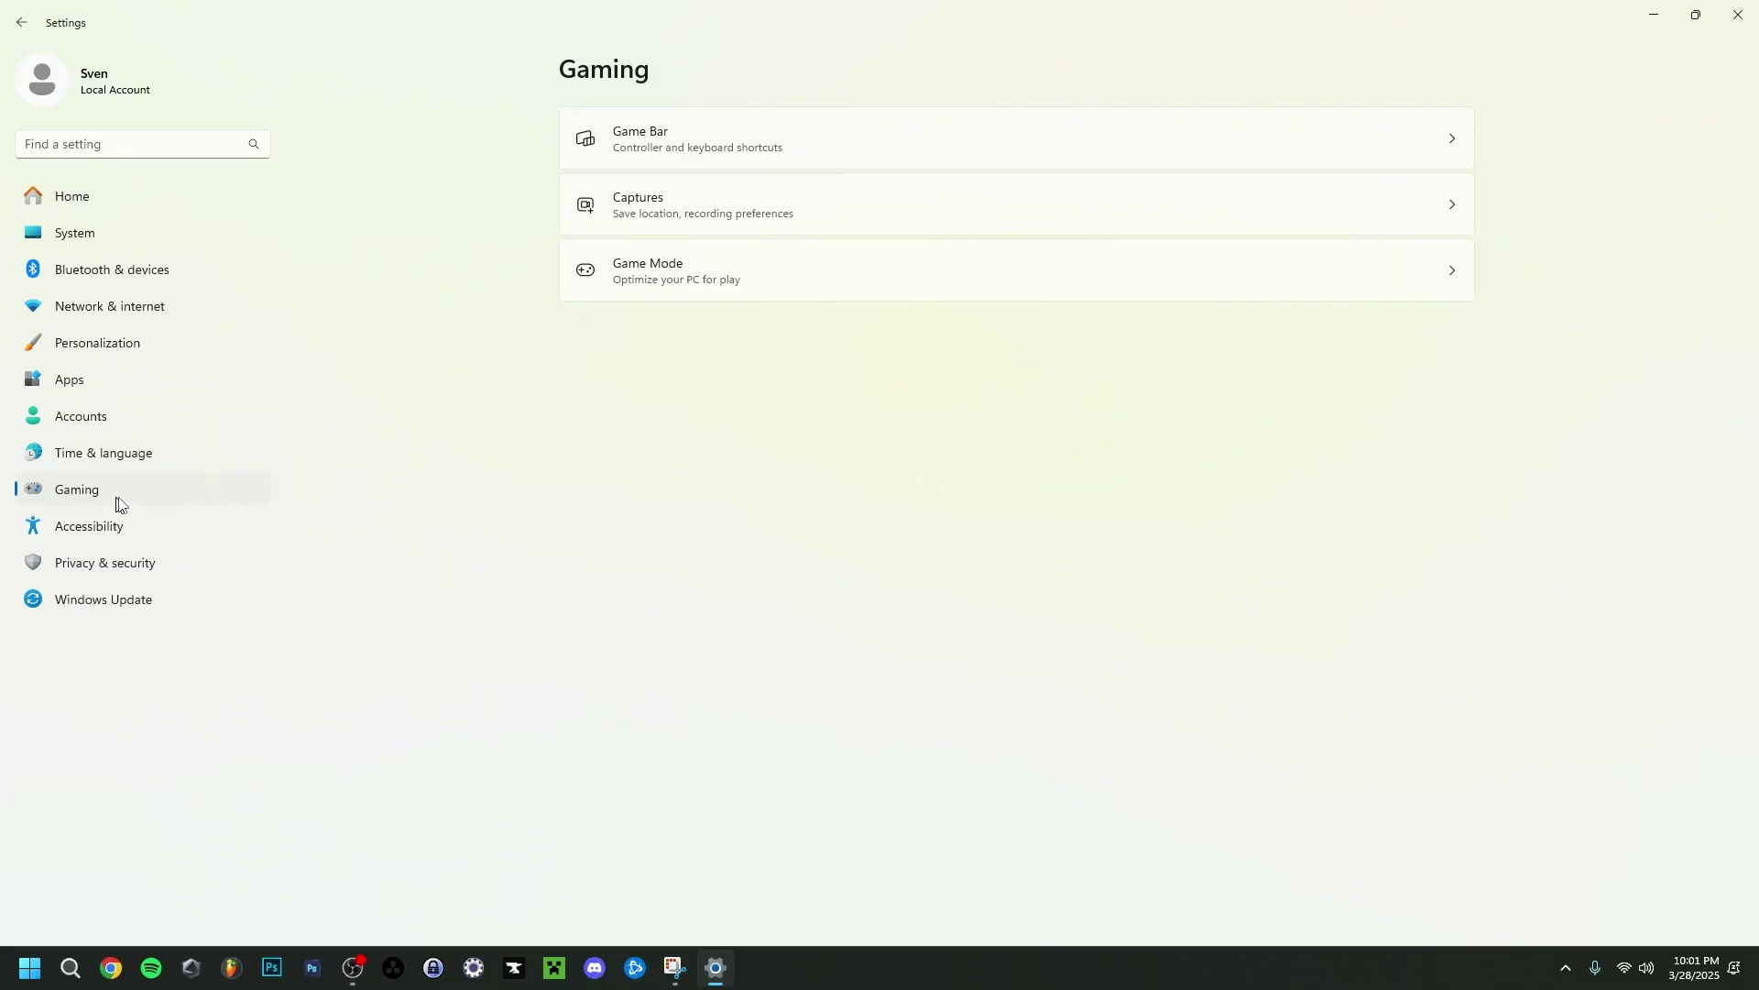
{"action": "left_click", "coordinate": [664, 148]}
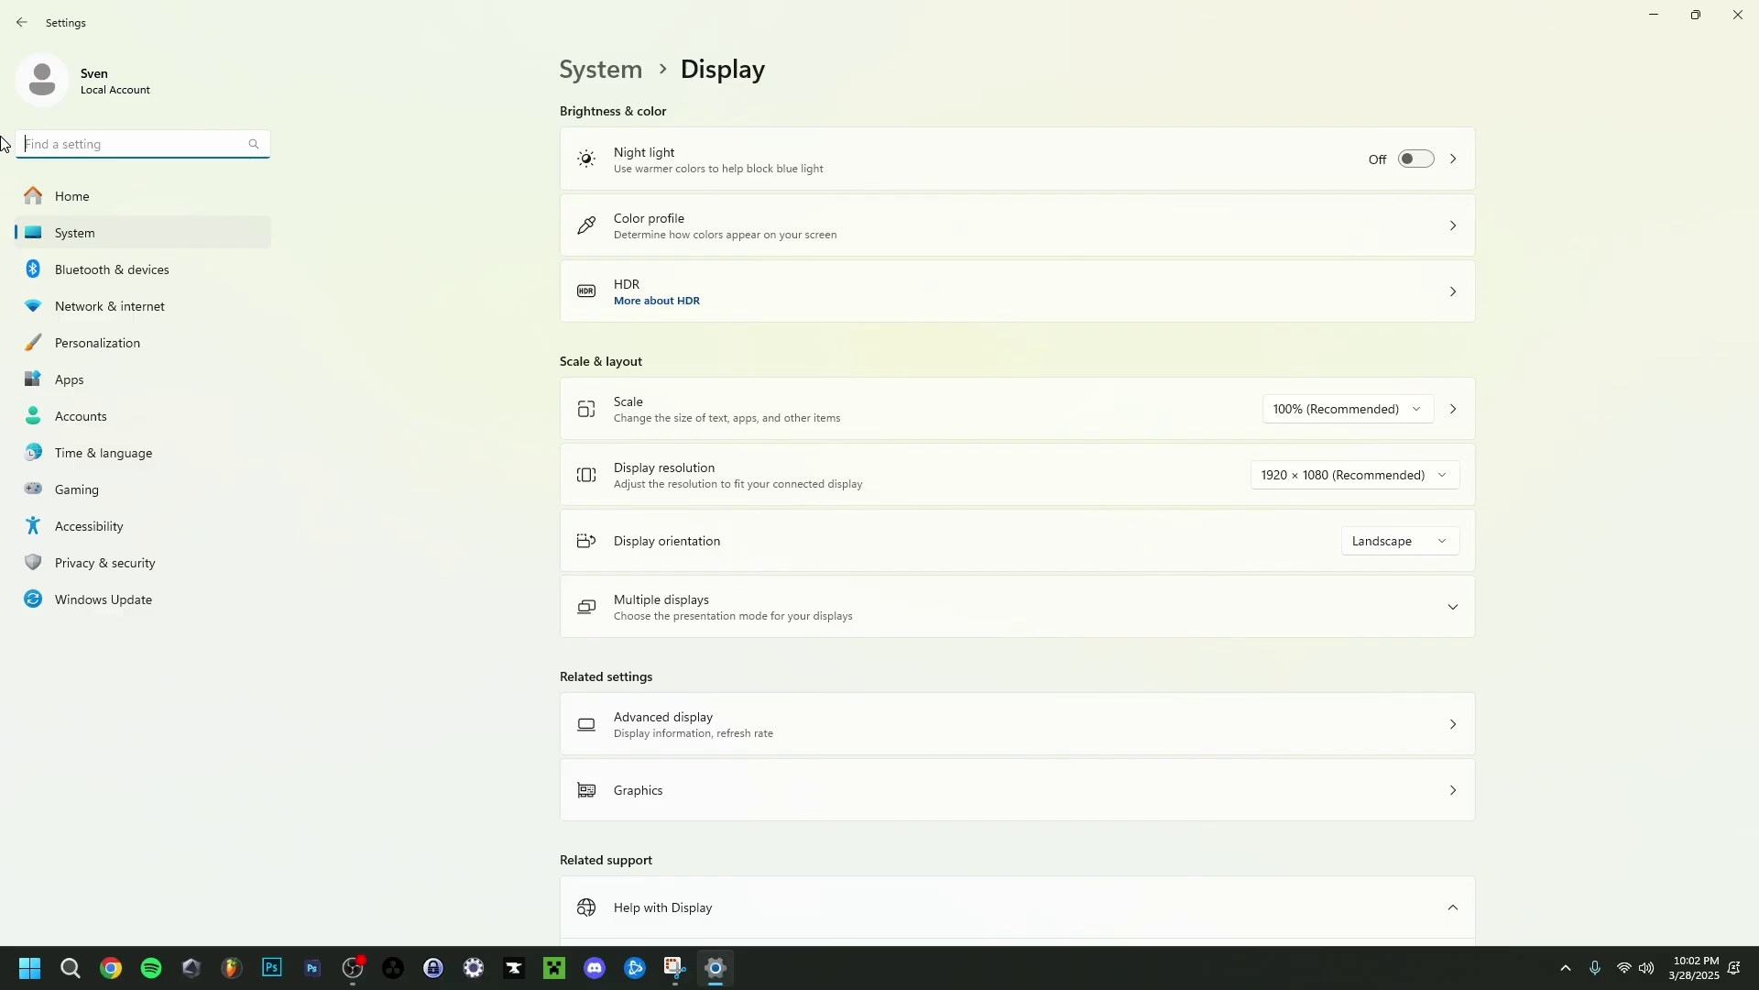
{"action": "type", "text": "check"}
{"action": "left_click", "coordinate": [109, 264]}
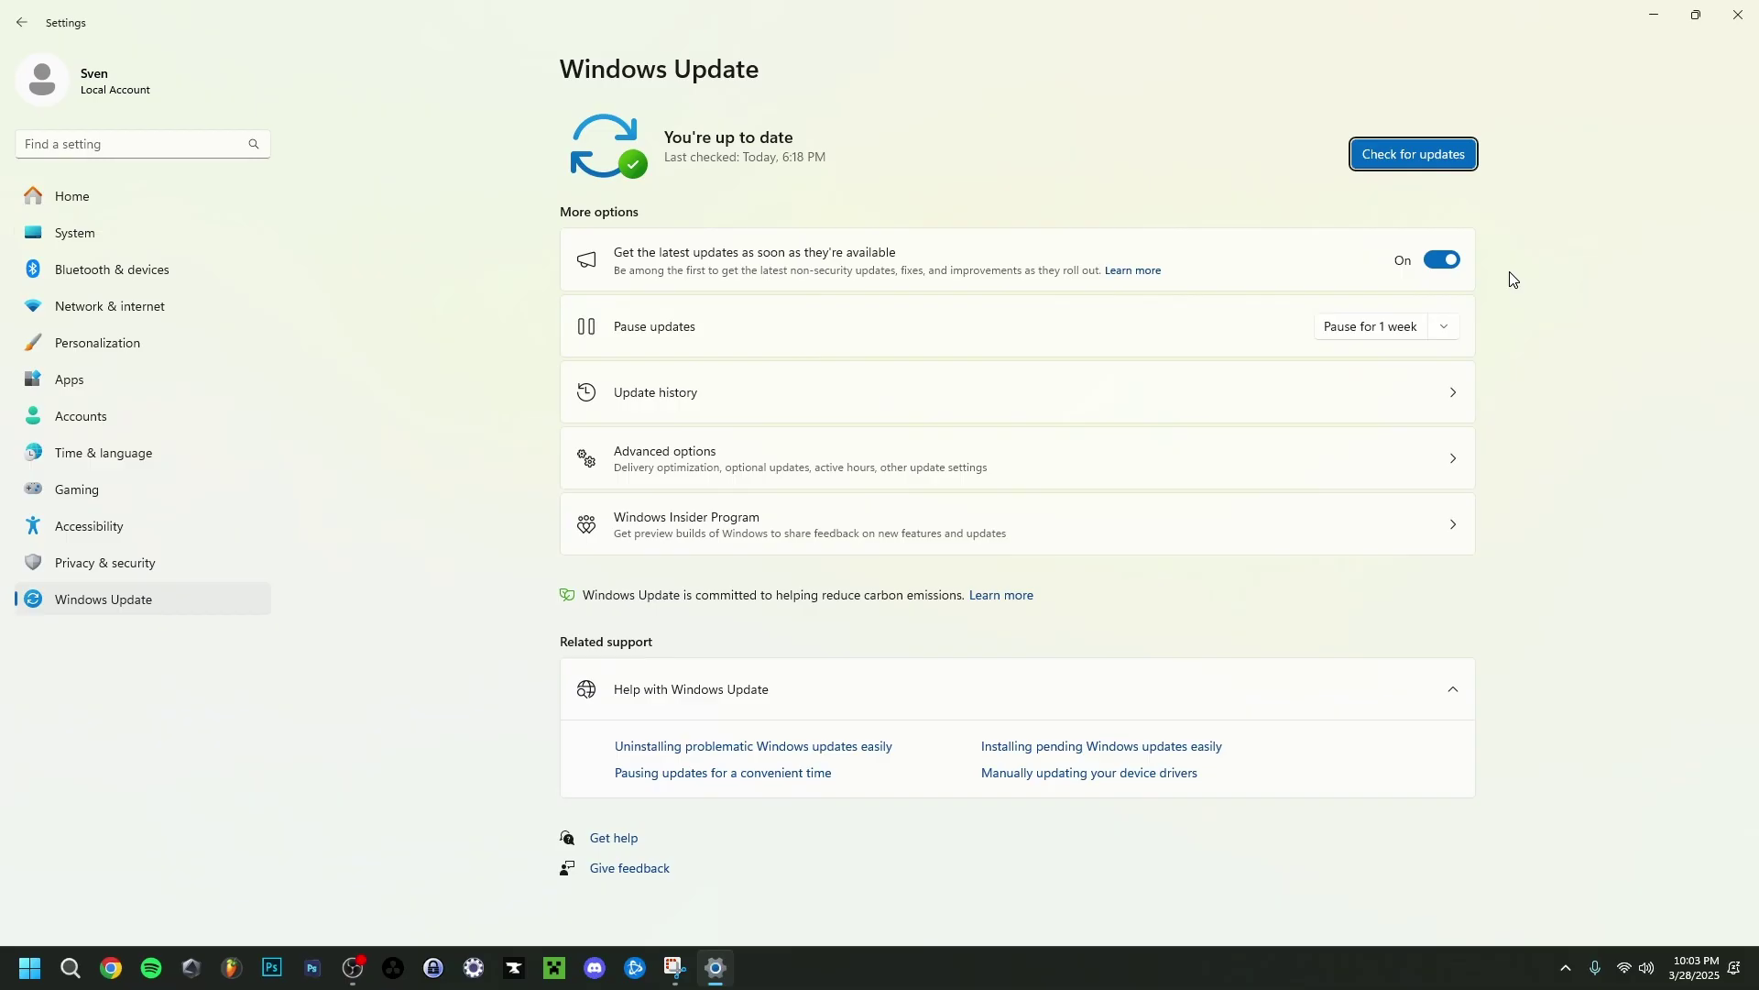
{"action": "left_click", "coordinate": [1739, 15]}
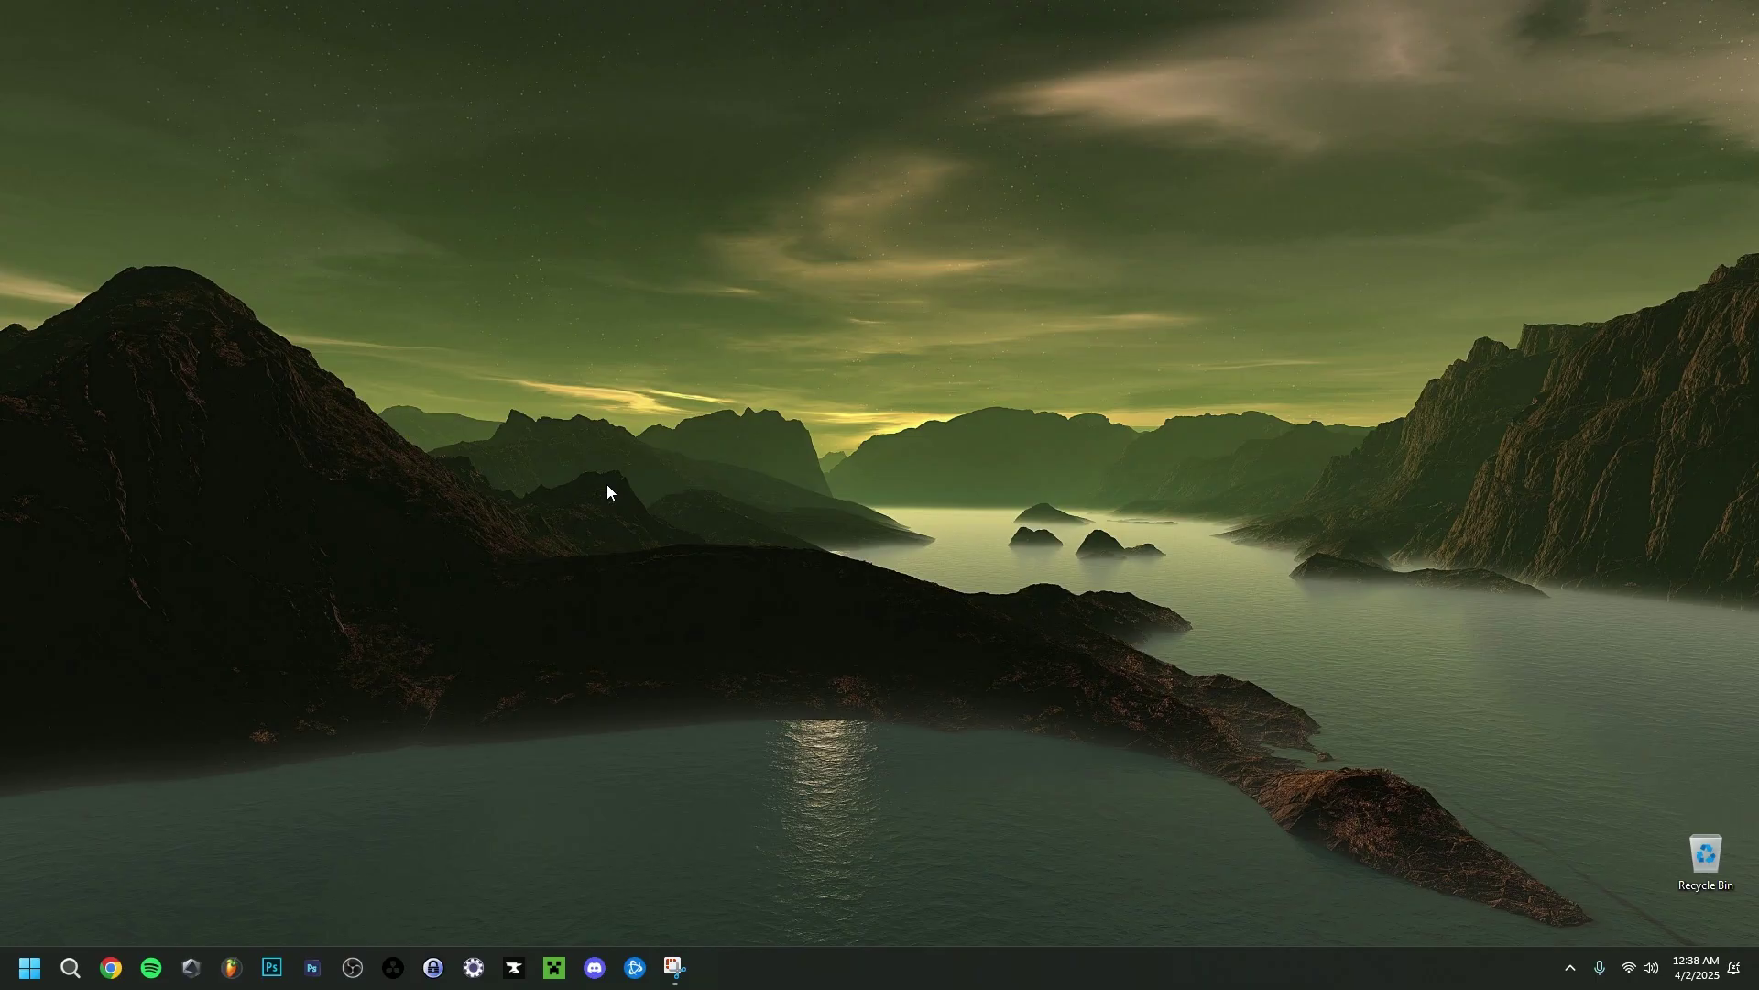
Open the Game Bar overlay with Win+G, dismiss it, then bring it back up
{"action": "key", "text": "super+g"}
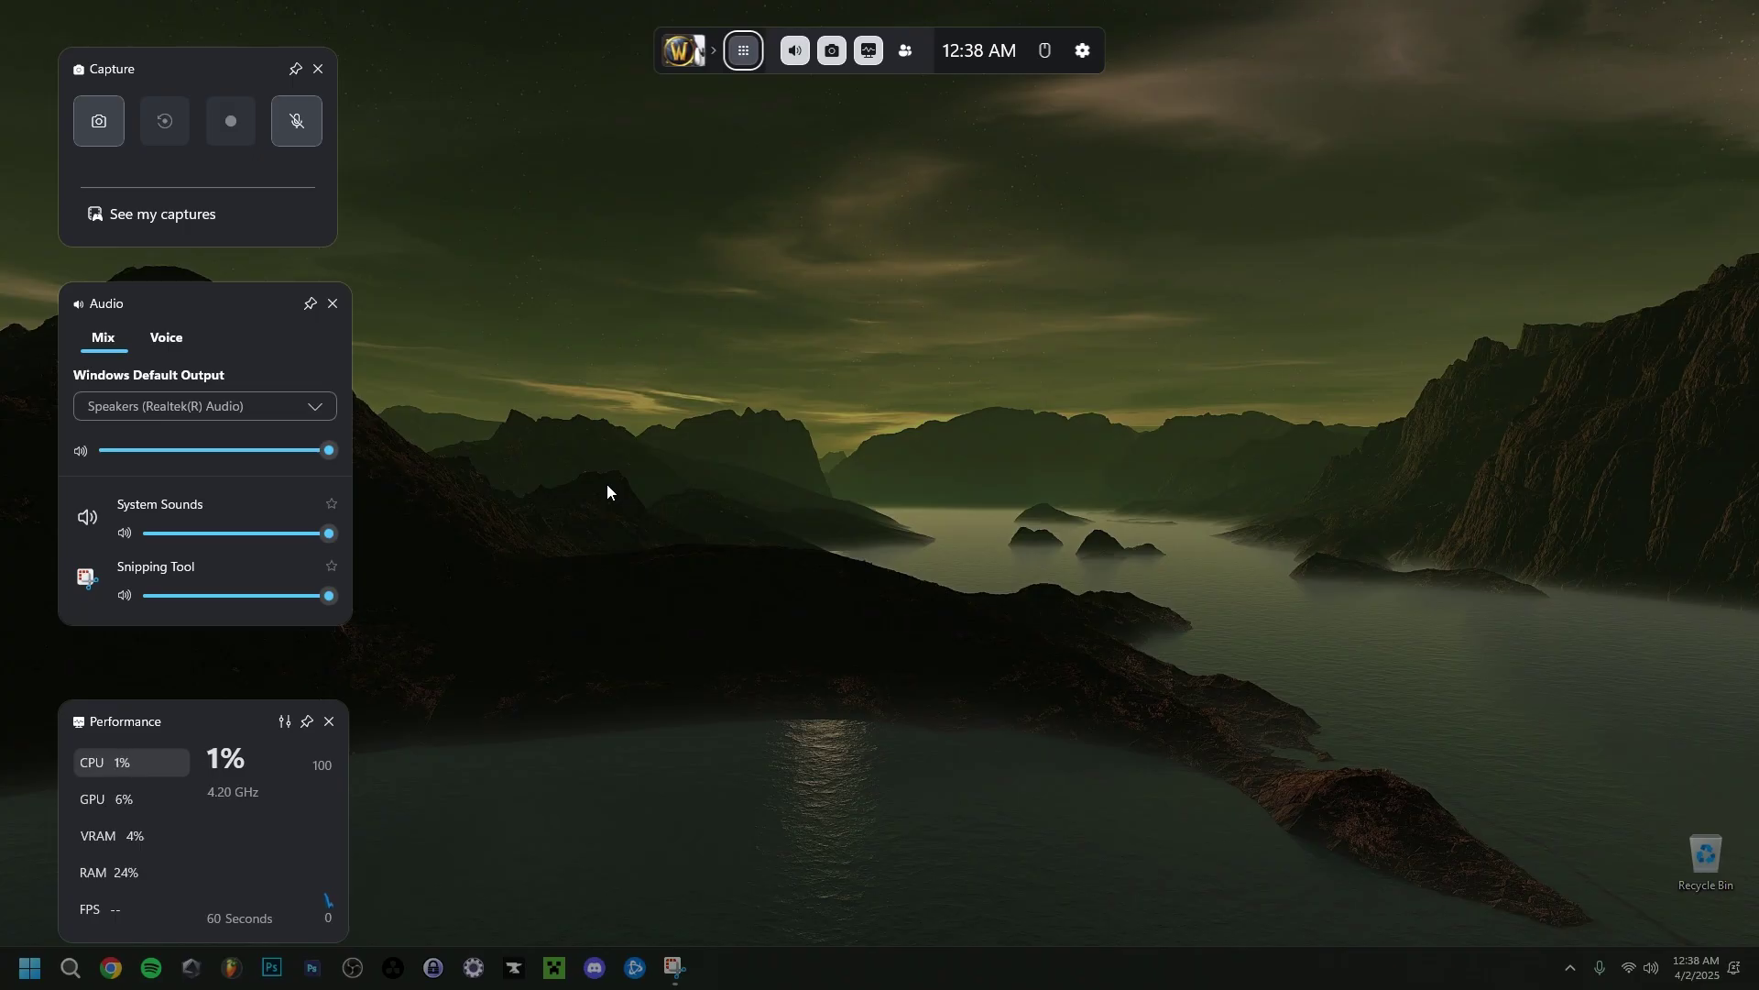
{"action": "left_click", "coordinate": [606, 483]}
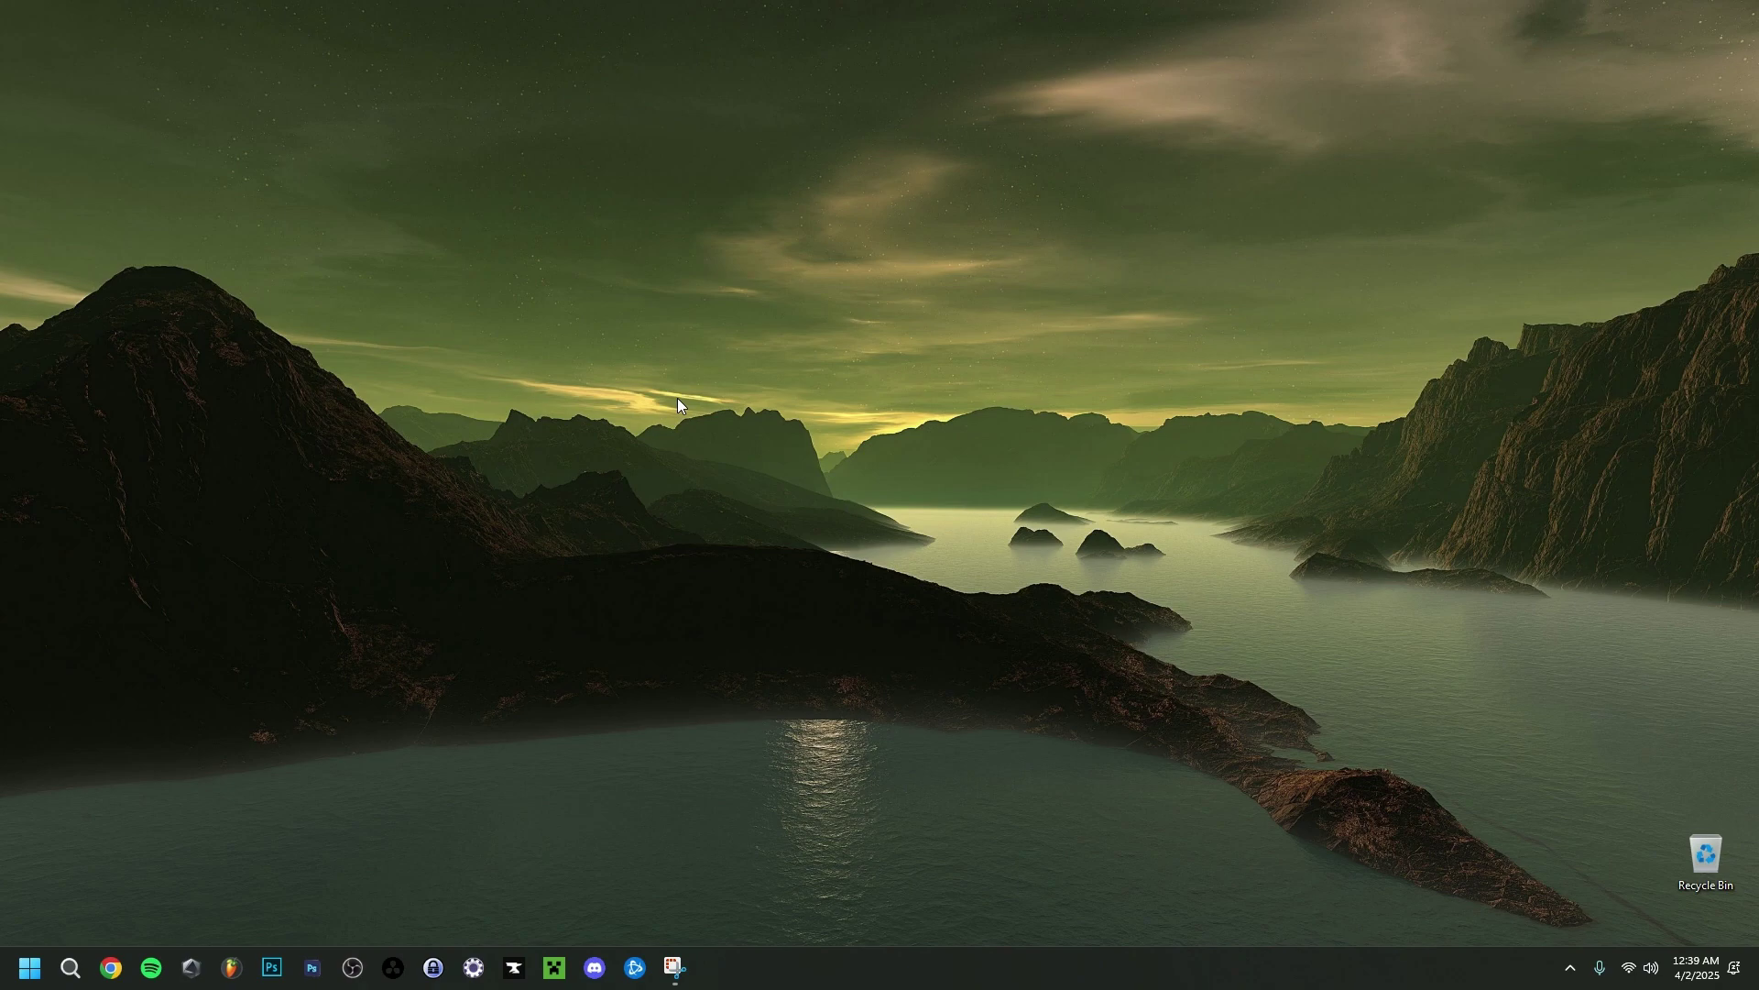
{"action": "key", "text": "super+g"}
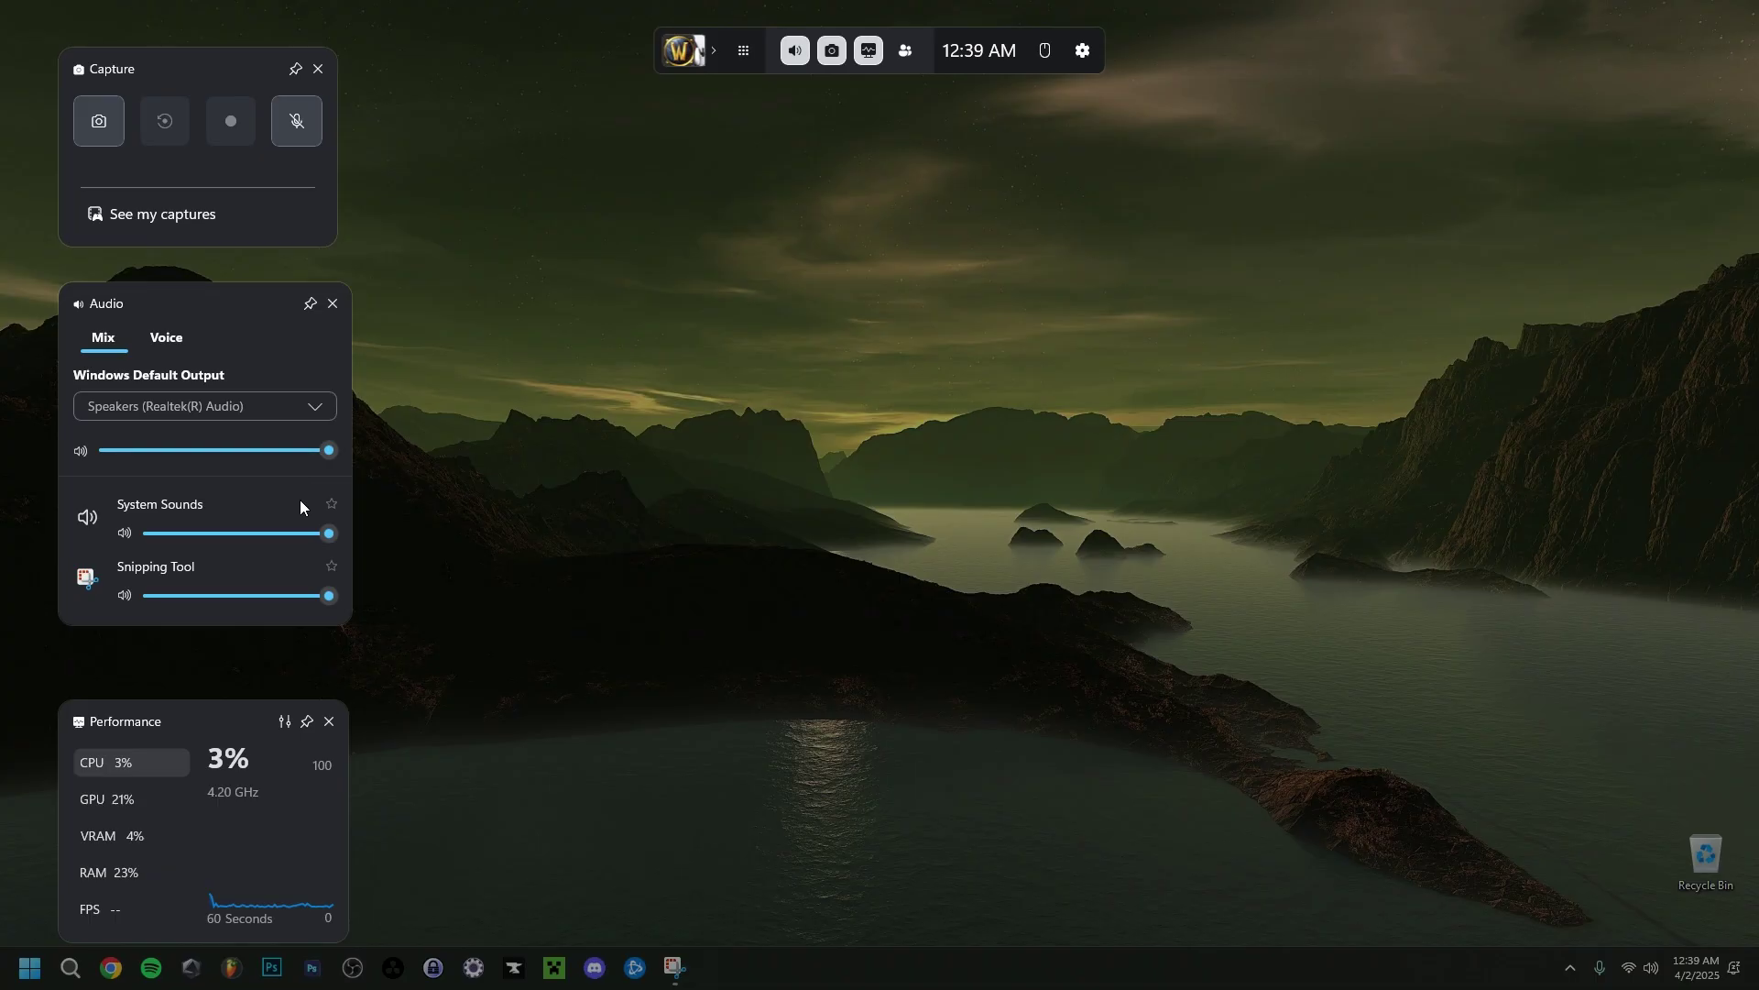
{"action": "mouse_move", "coordinate": [291, 842]}
{"action": "left_click", "coordinate": [797, 50]}
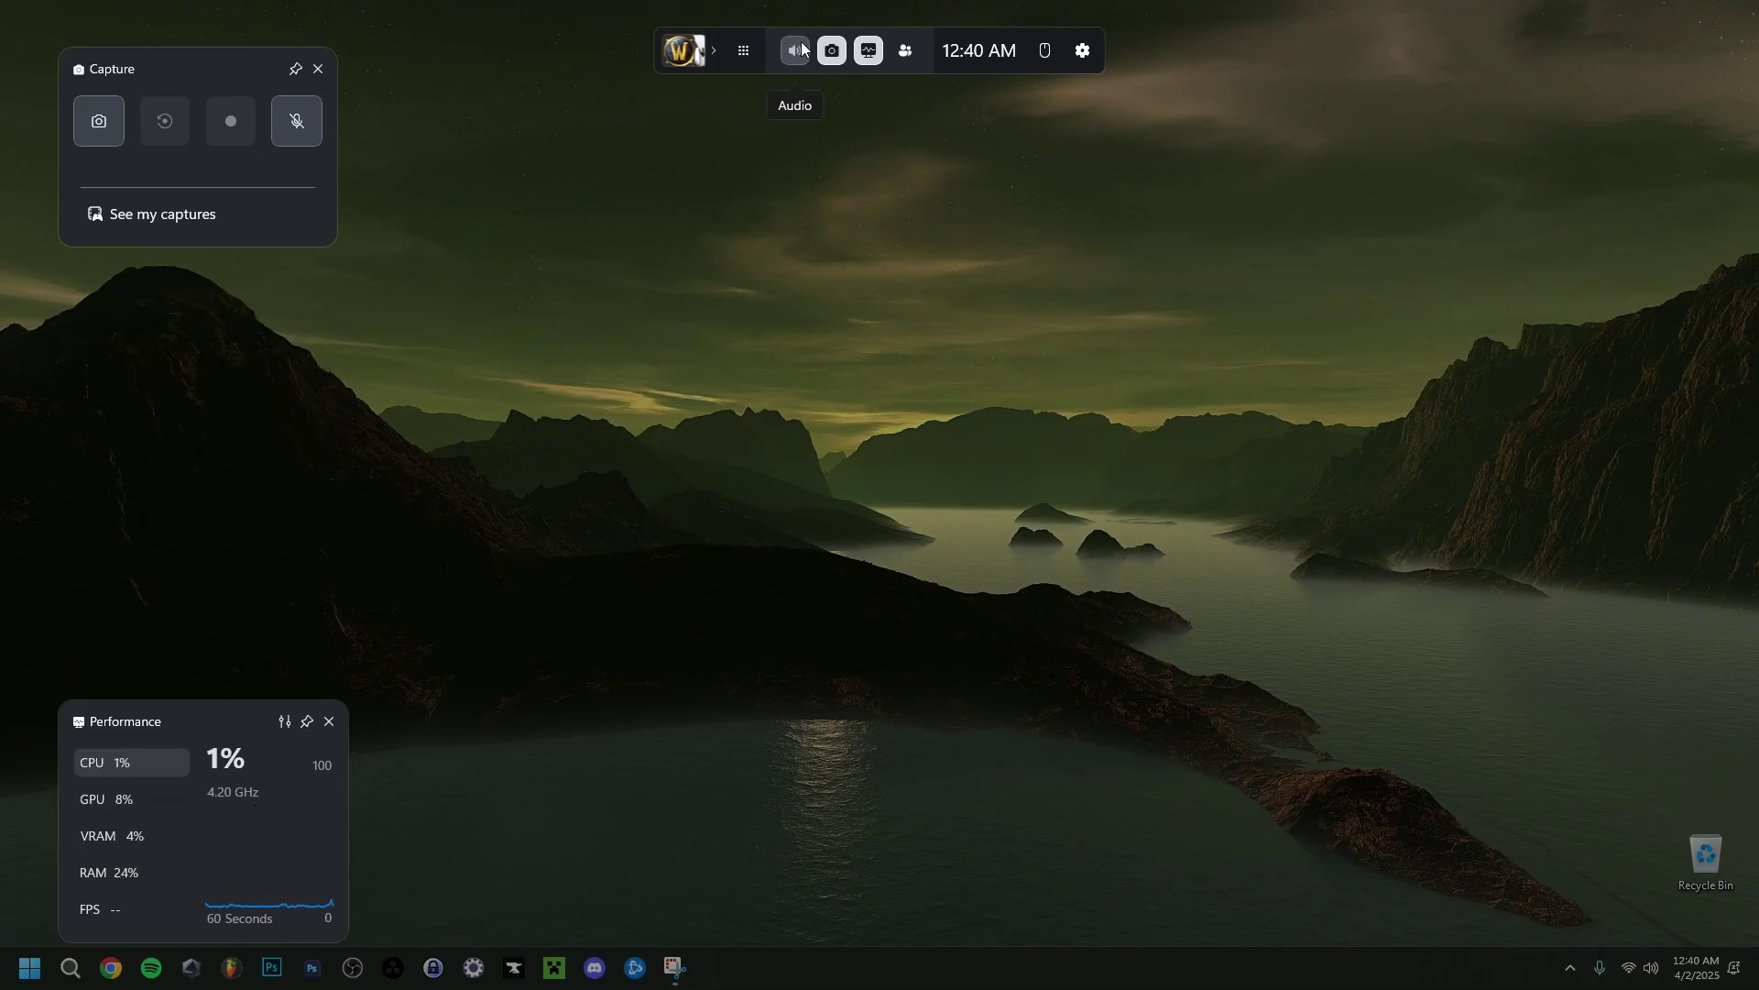
{"action": "left_click", "coordinate": [801, 51]}
{"action": "left_click", "coordinate": [836, 49]}
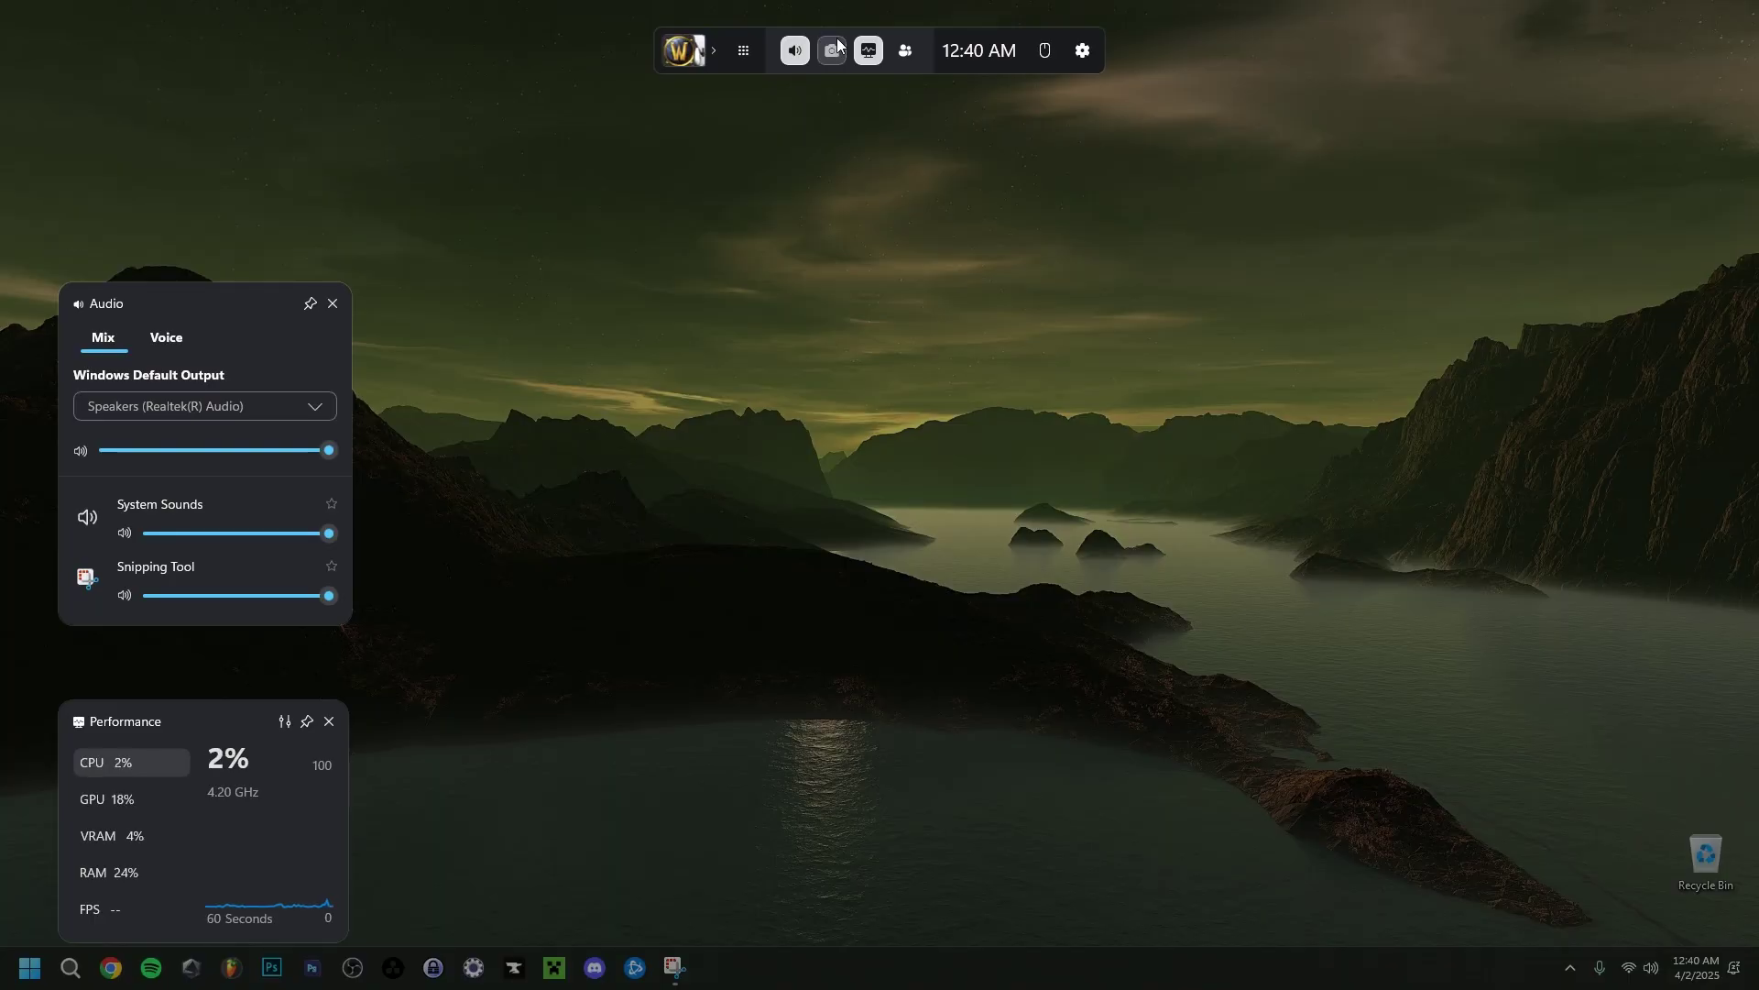
{"action": "left_click", "coordinate": [876, 42]}
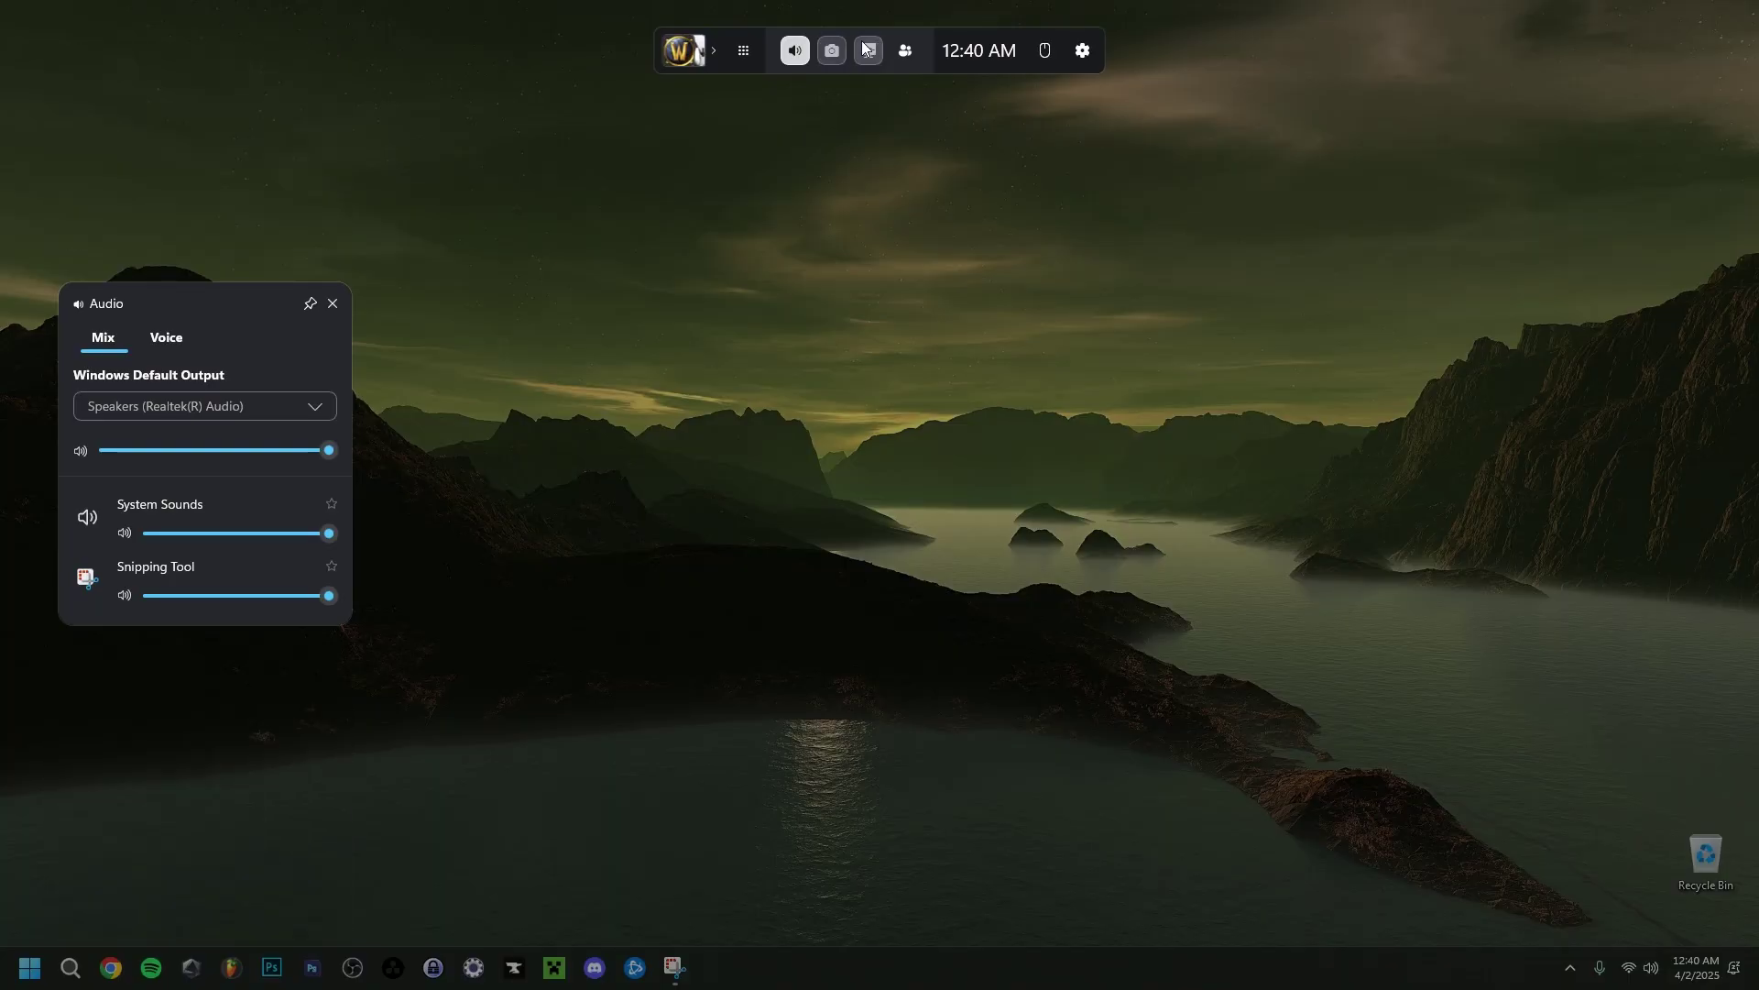
{"action": "left_click", "coordinate": [799, 49]}
{"action": "left_click", "coordinate": [803, 48]}
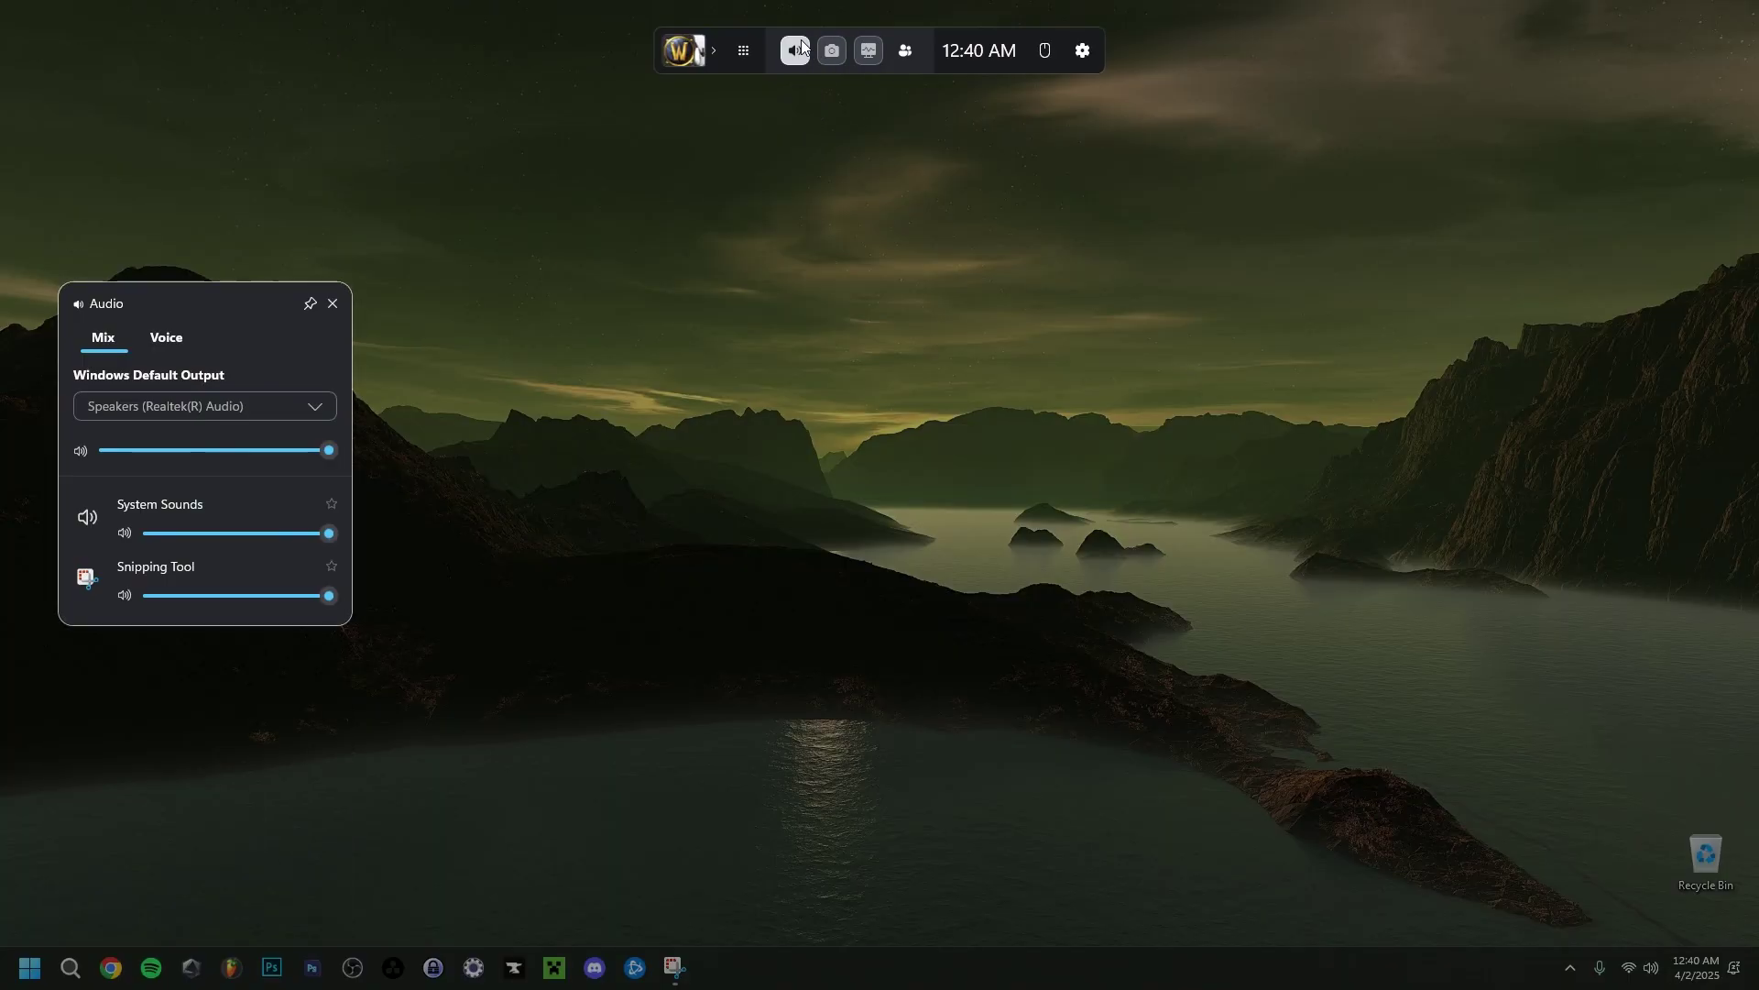
{"action": "left_click", "coordinate": [838, 40]}
{"action": "left_click", "coordinate": [869, 50]}
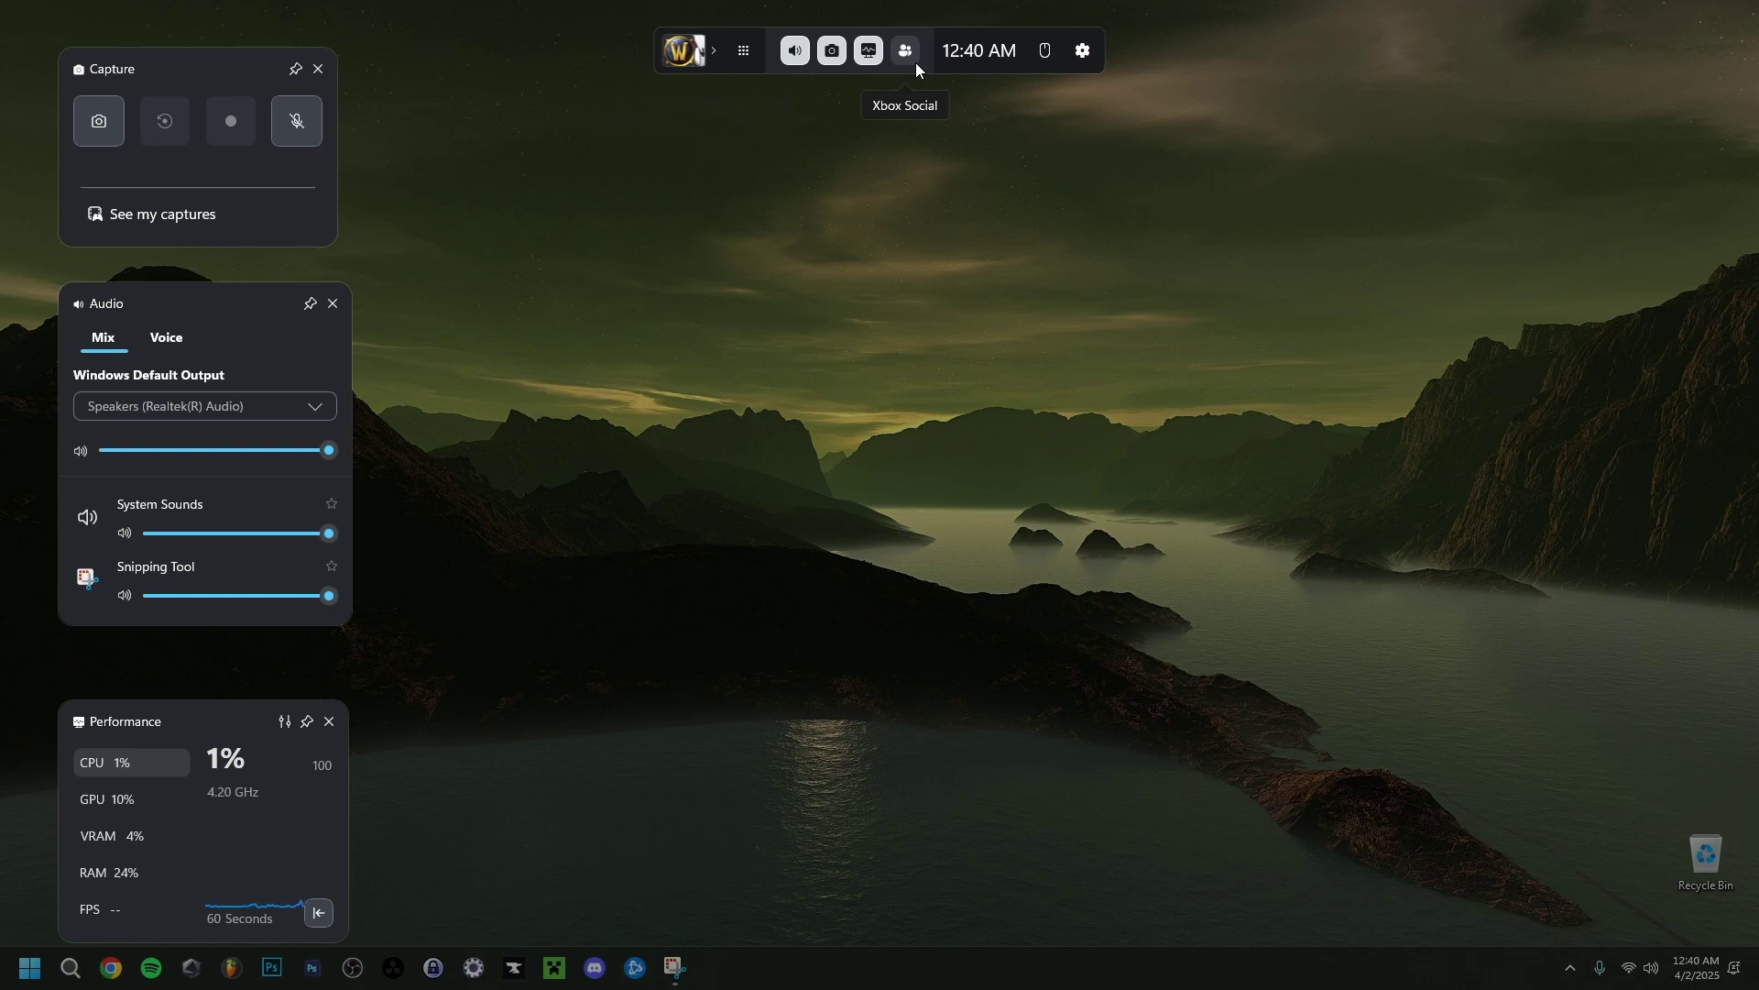
{"action": "left_click", "coordinate": [744, 53]}
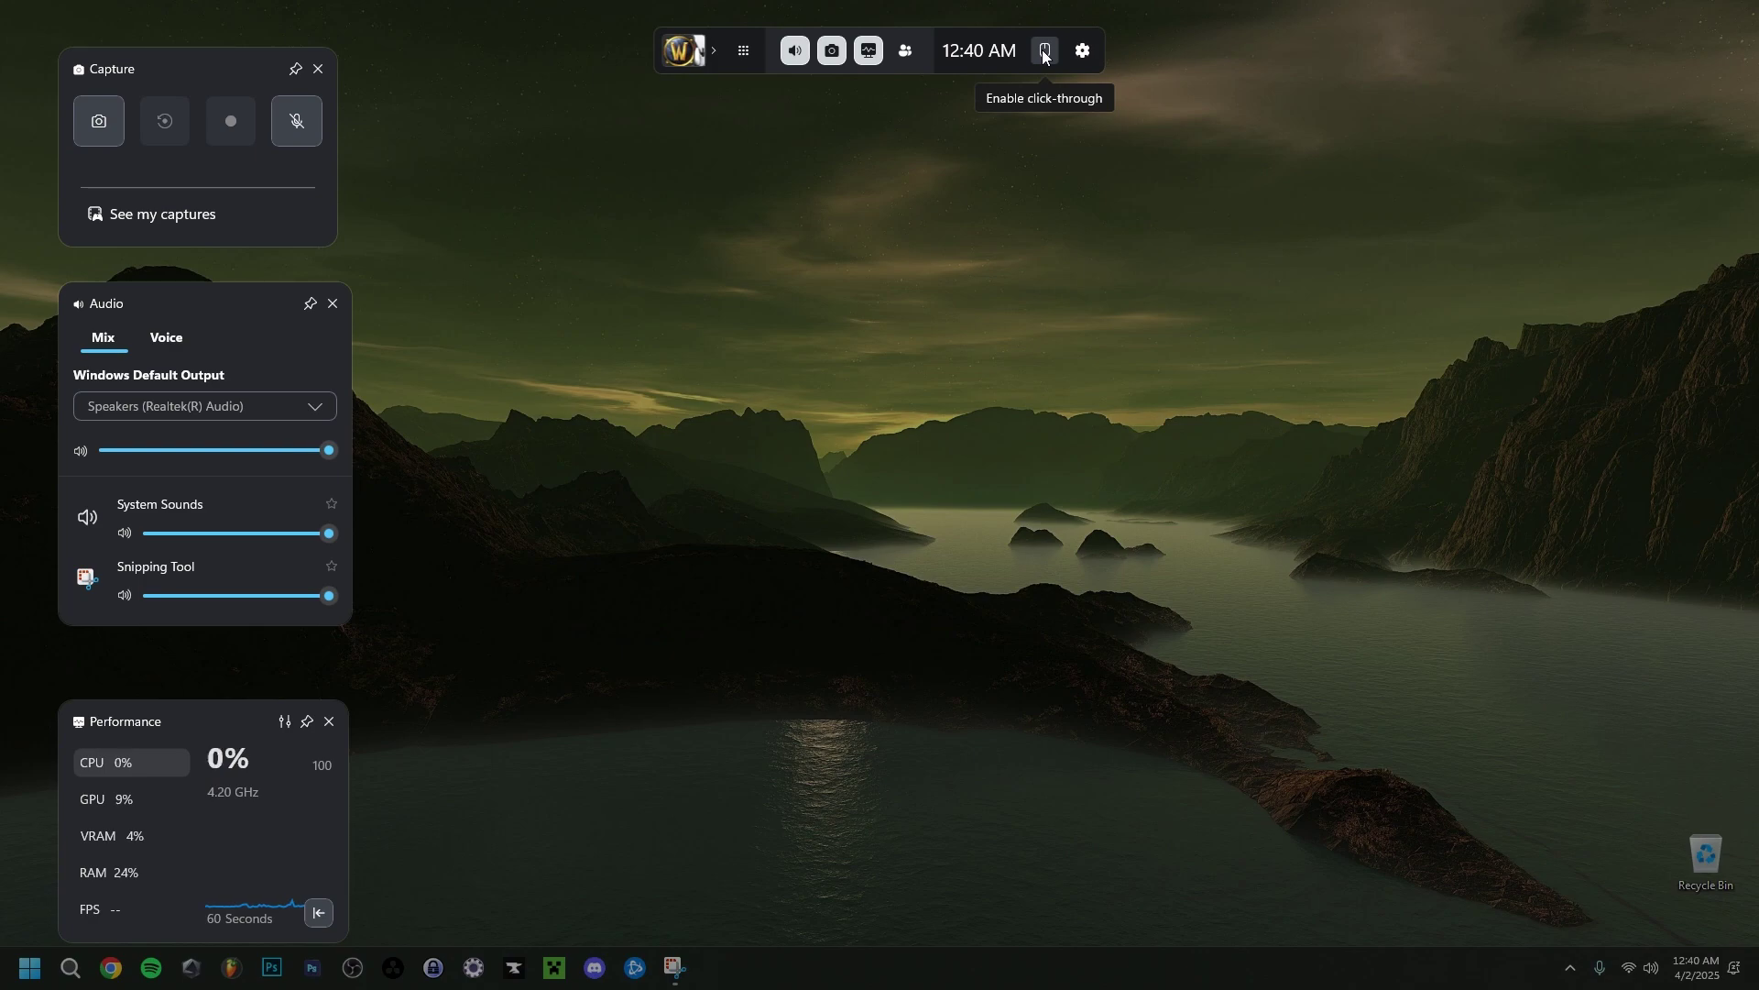
Go from Game Bar settings to the Gaming > Game Bar page in Windows Settings
{"action": "left_click", "coordinate": [1081, 51]}
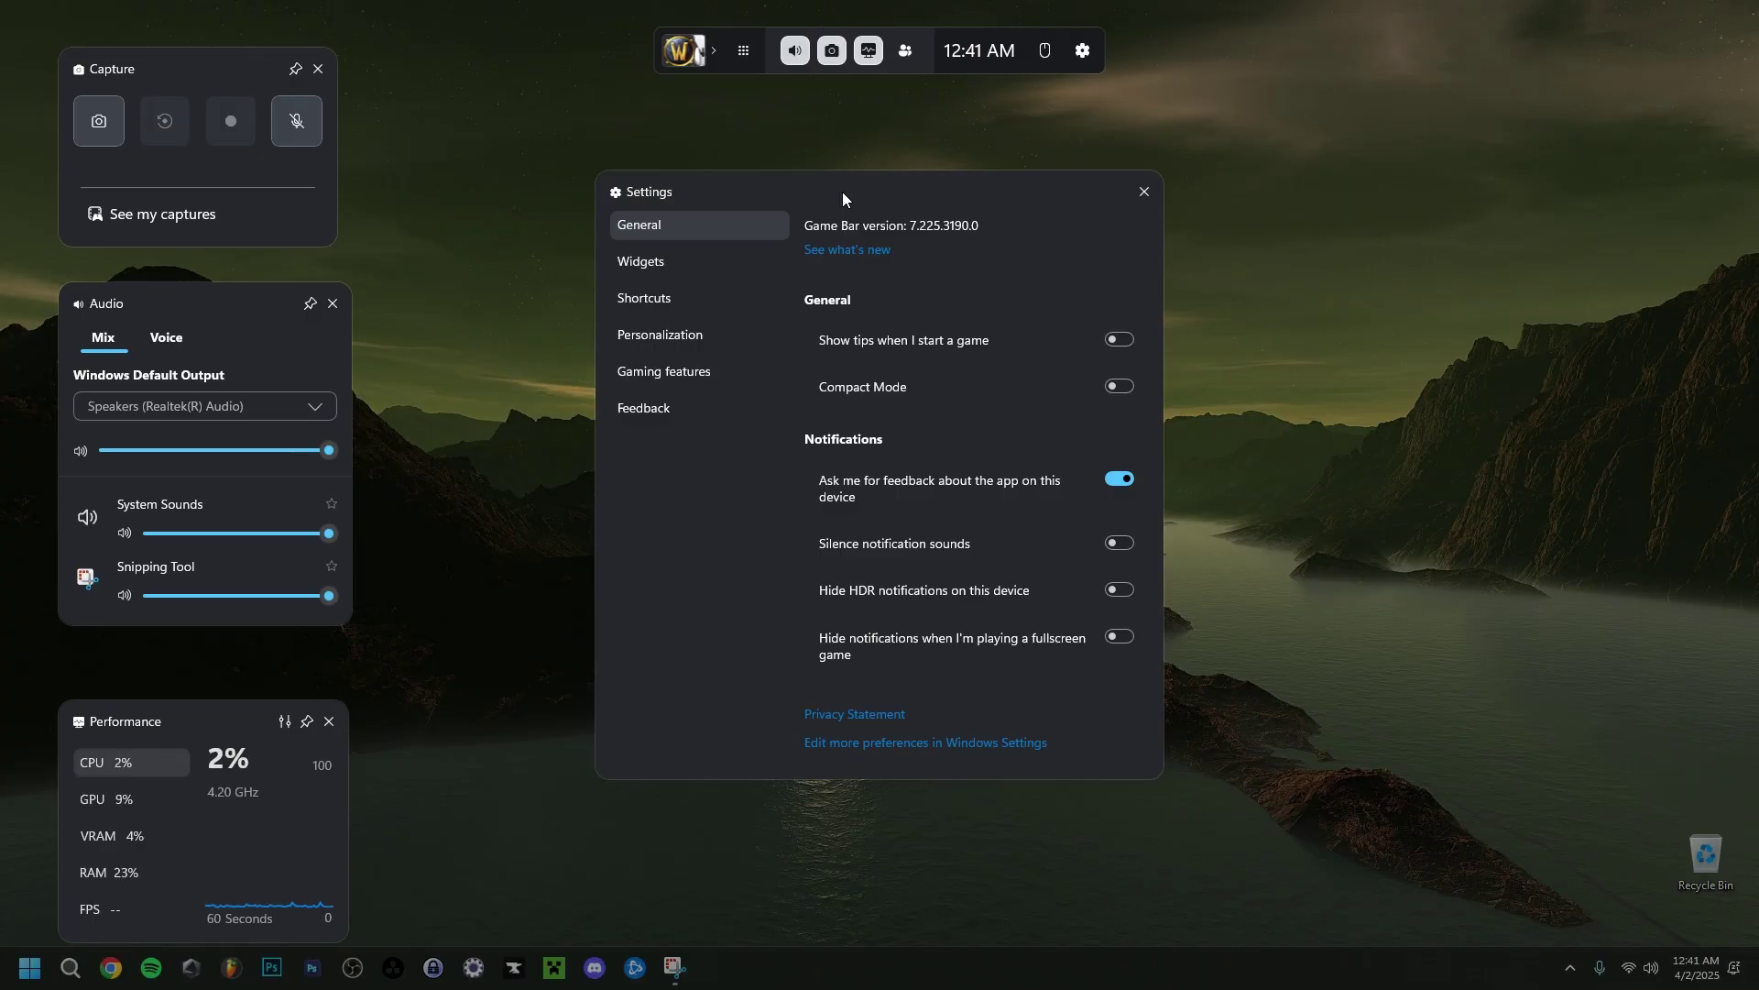
{"action": "left_click", "coordinate": [947, 750]}
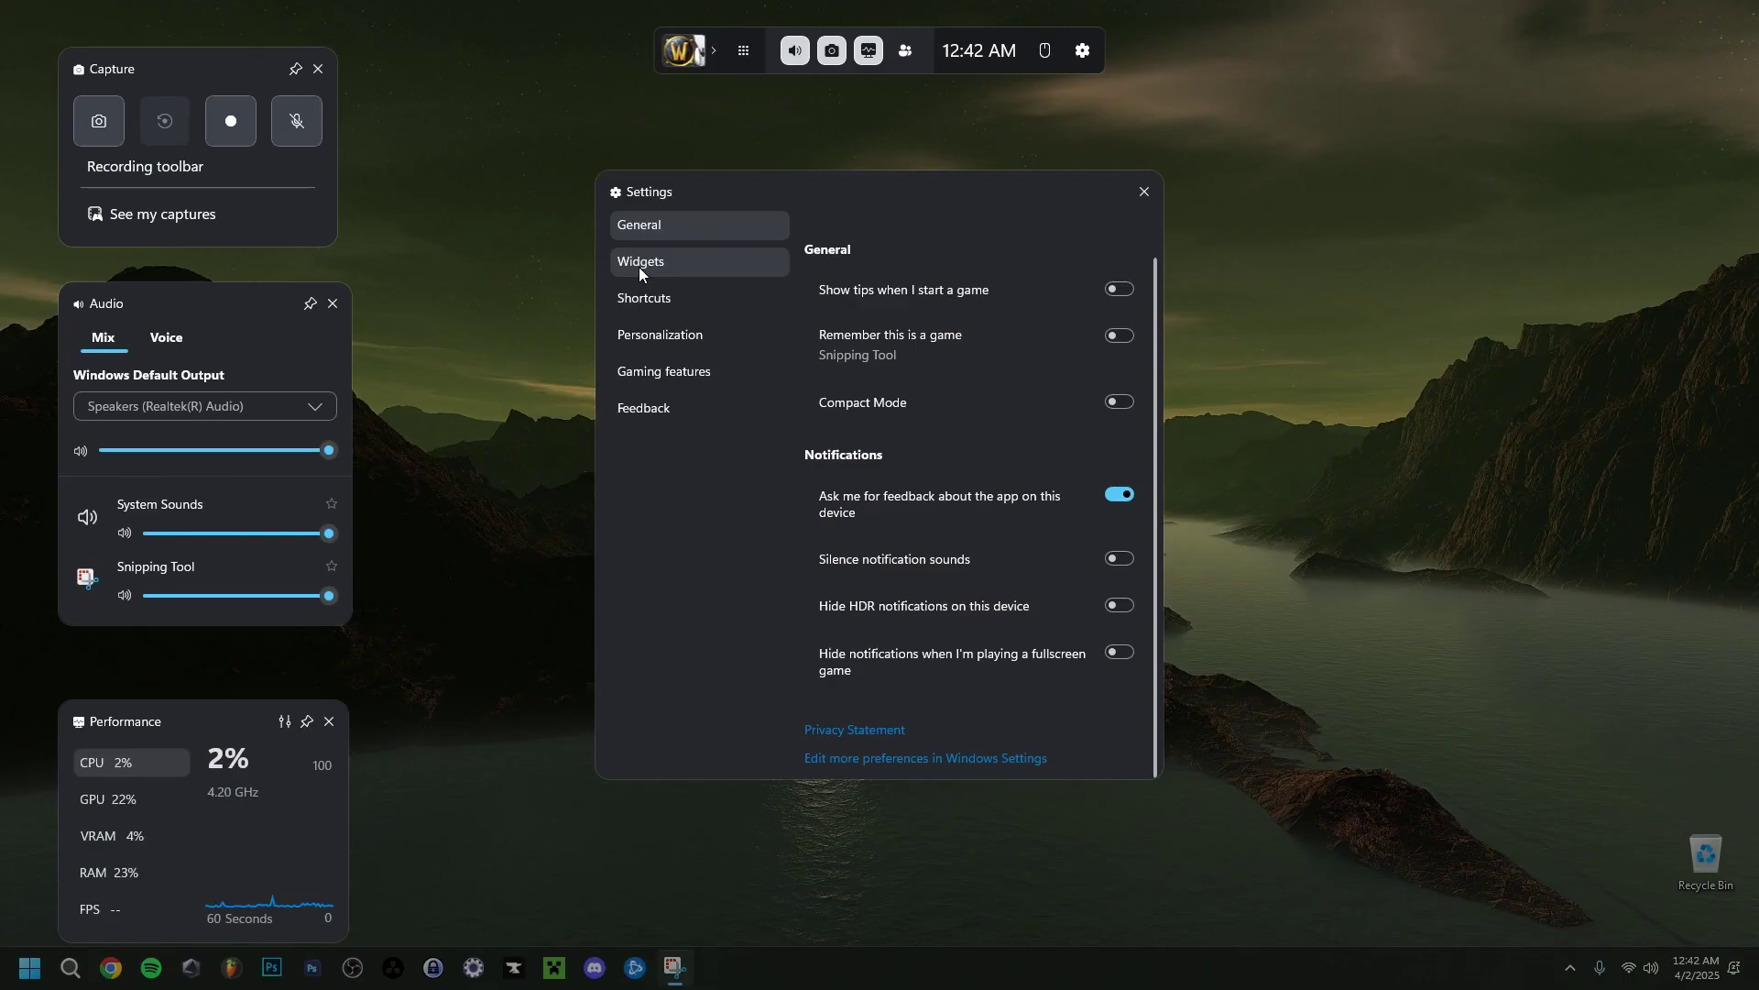
Enable 'Record in the background while I'm playing a game' in Widgets settings
{"action": "left_click", "coordinate": [639, 266]}
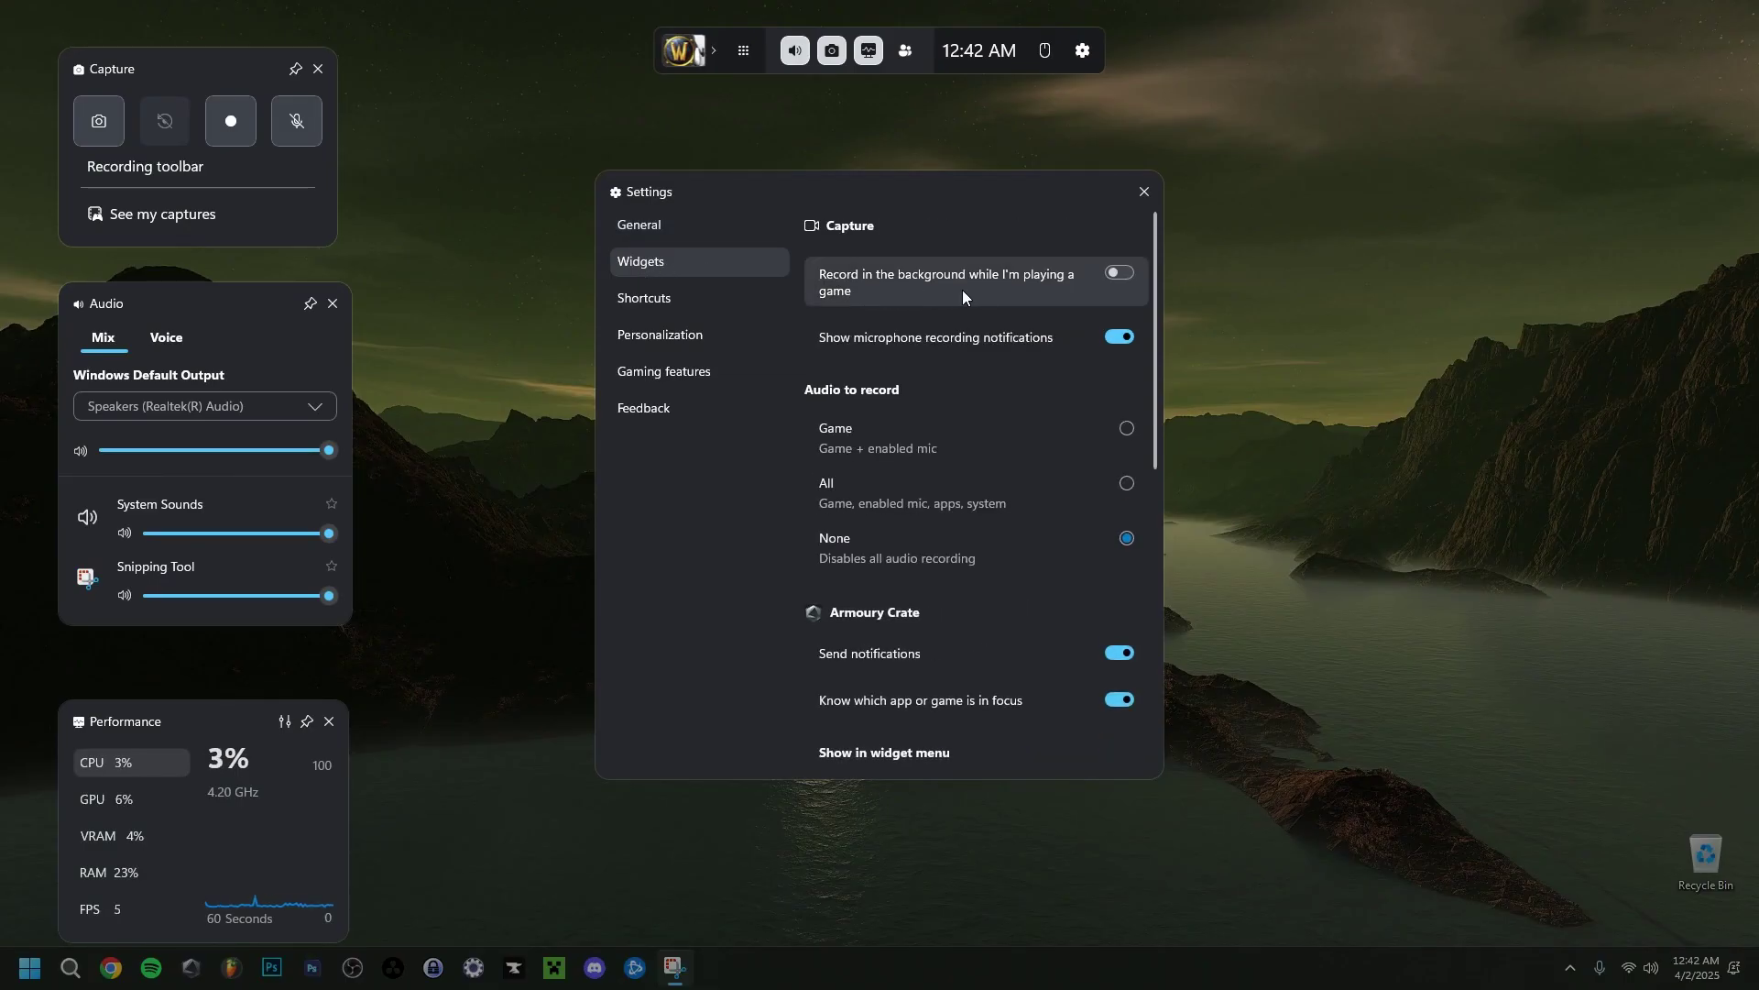
{"action": "left_click", "coordinate": [1096, 290]}
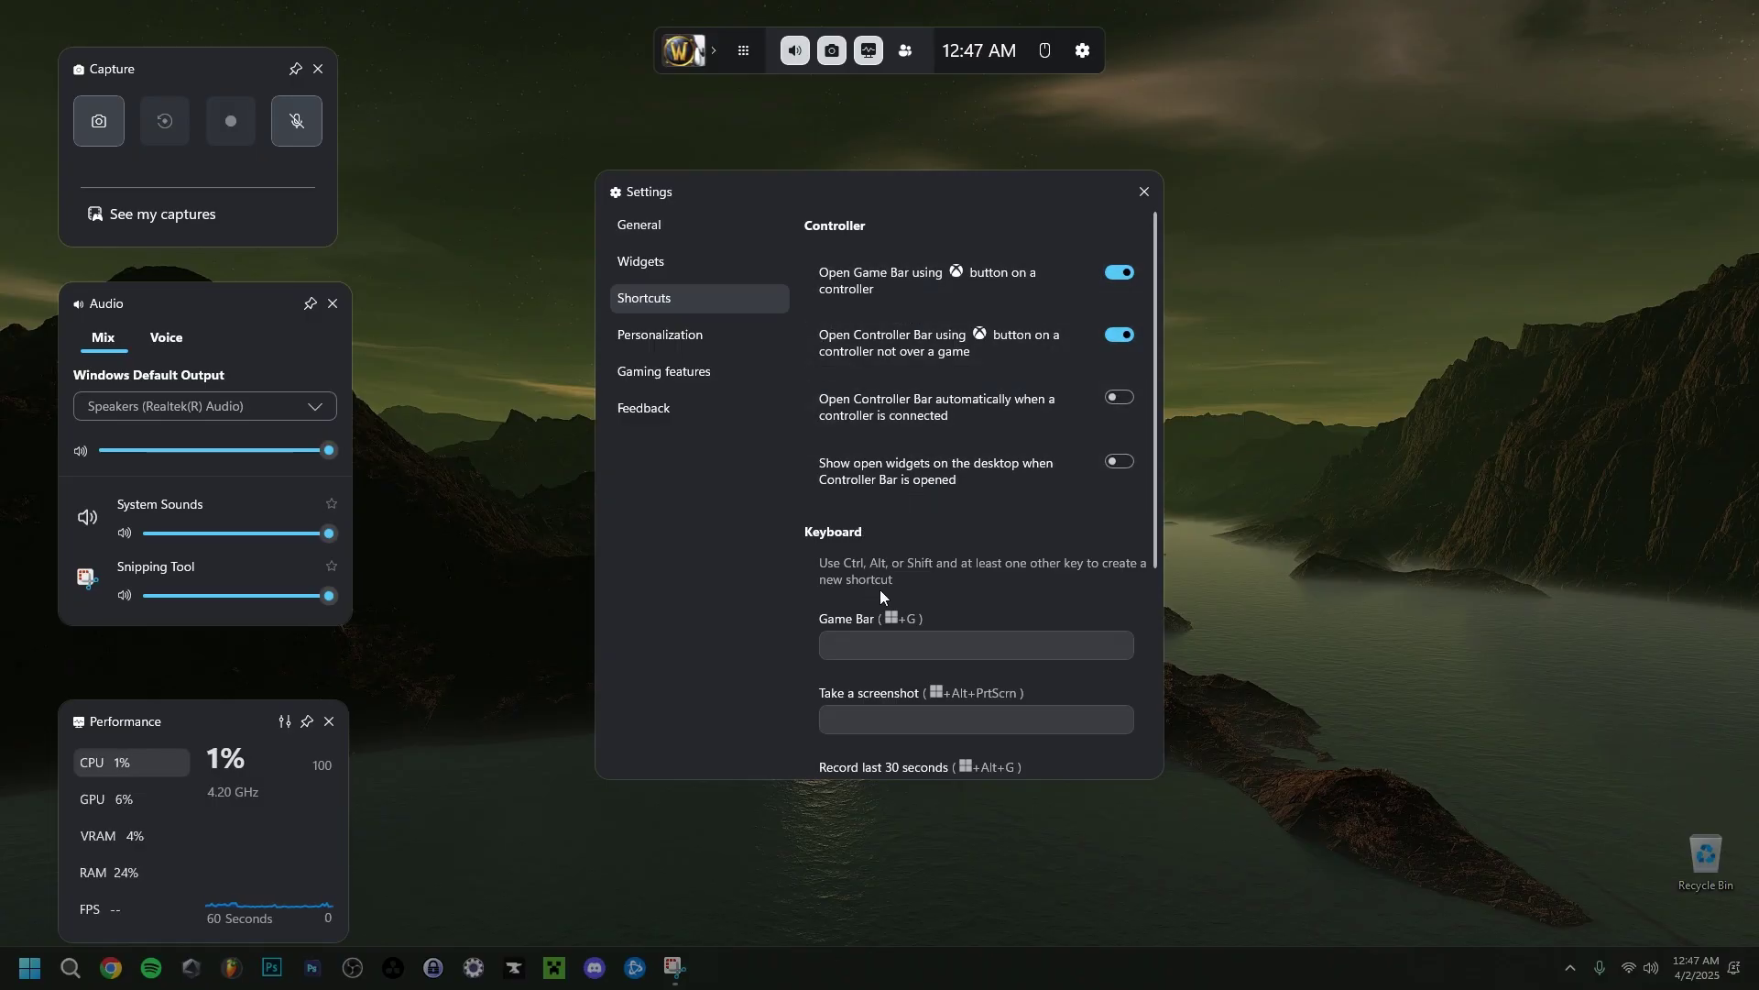
Change the Game Bar keyboard shortcut to Ctrl + G
{"action": "scroll", "coordinate": [832, 587], "scroll_direction": "down", "scroll_amount": 2}
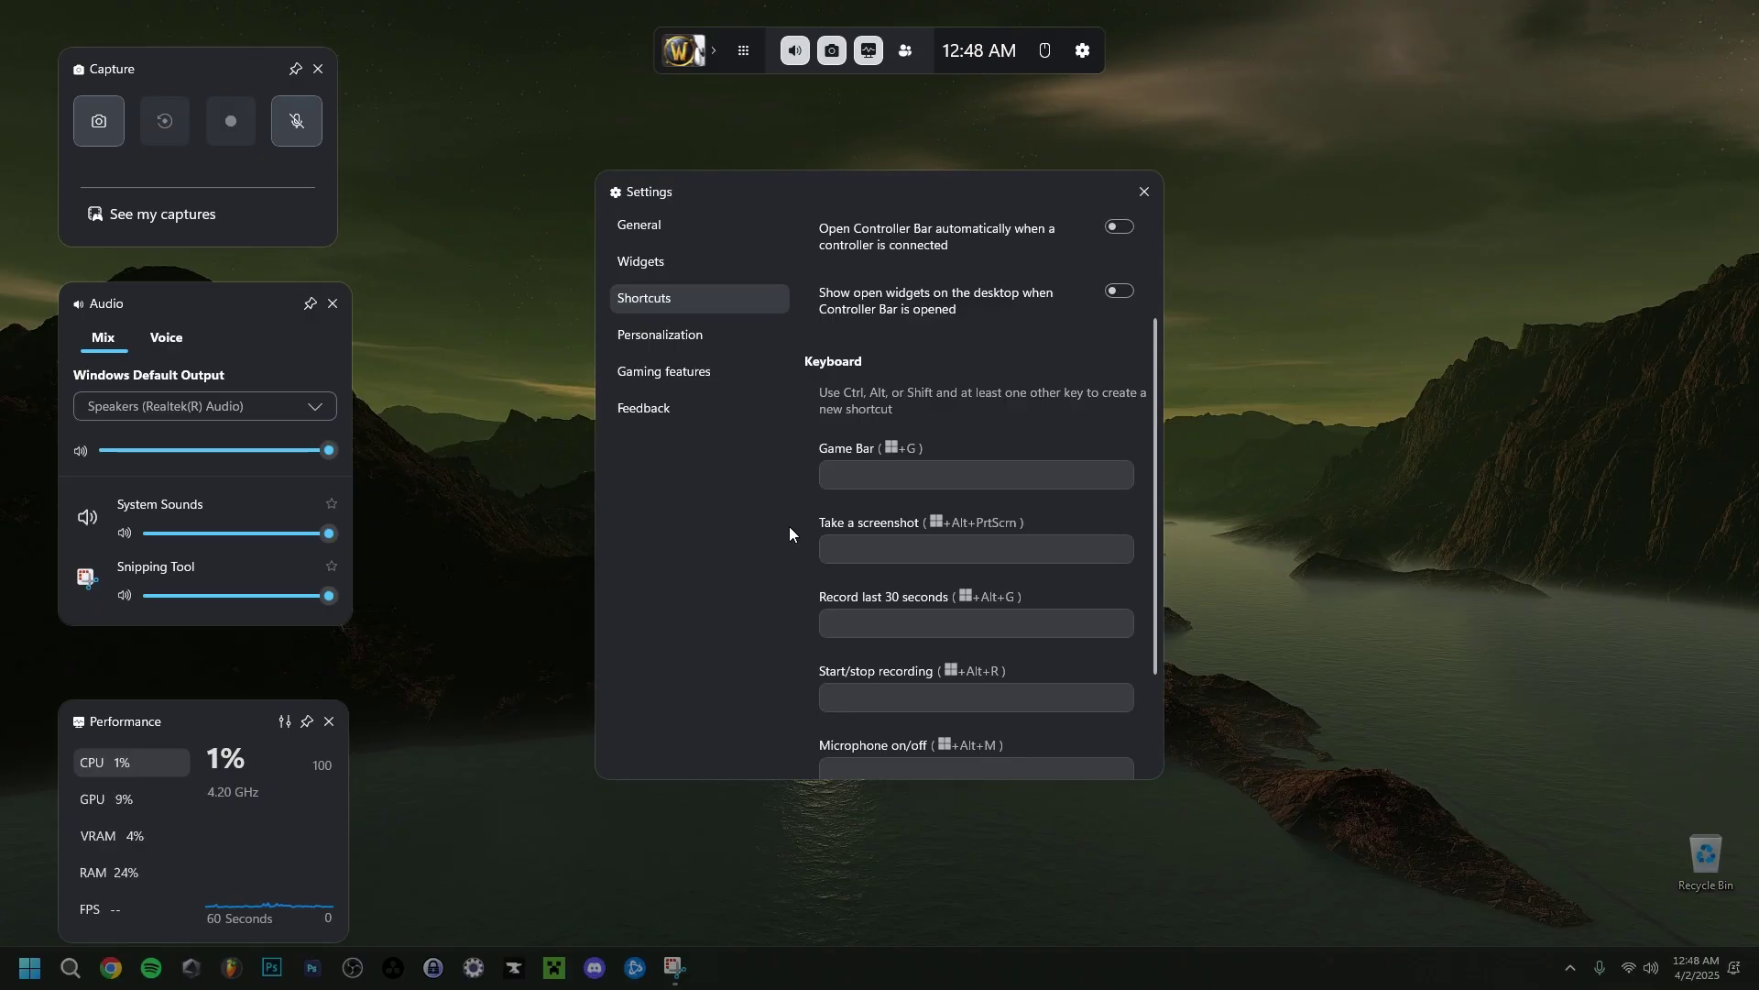
{"action": "left_click", "coordinate": [866, 476]}
{"action": "key", "text": "ctrl+g"}
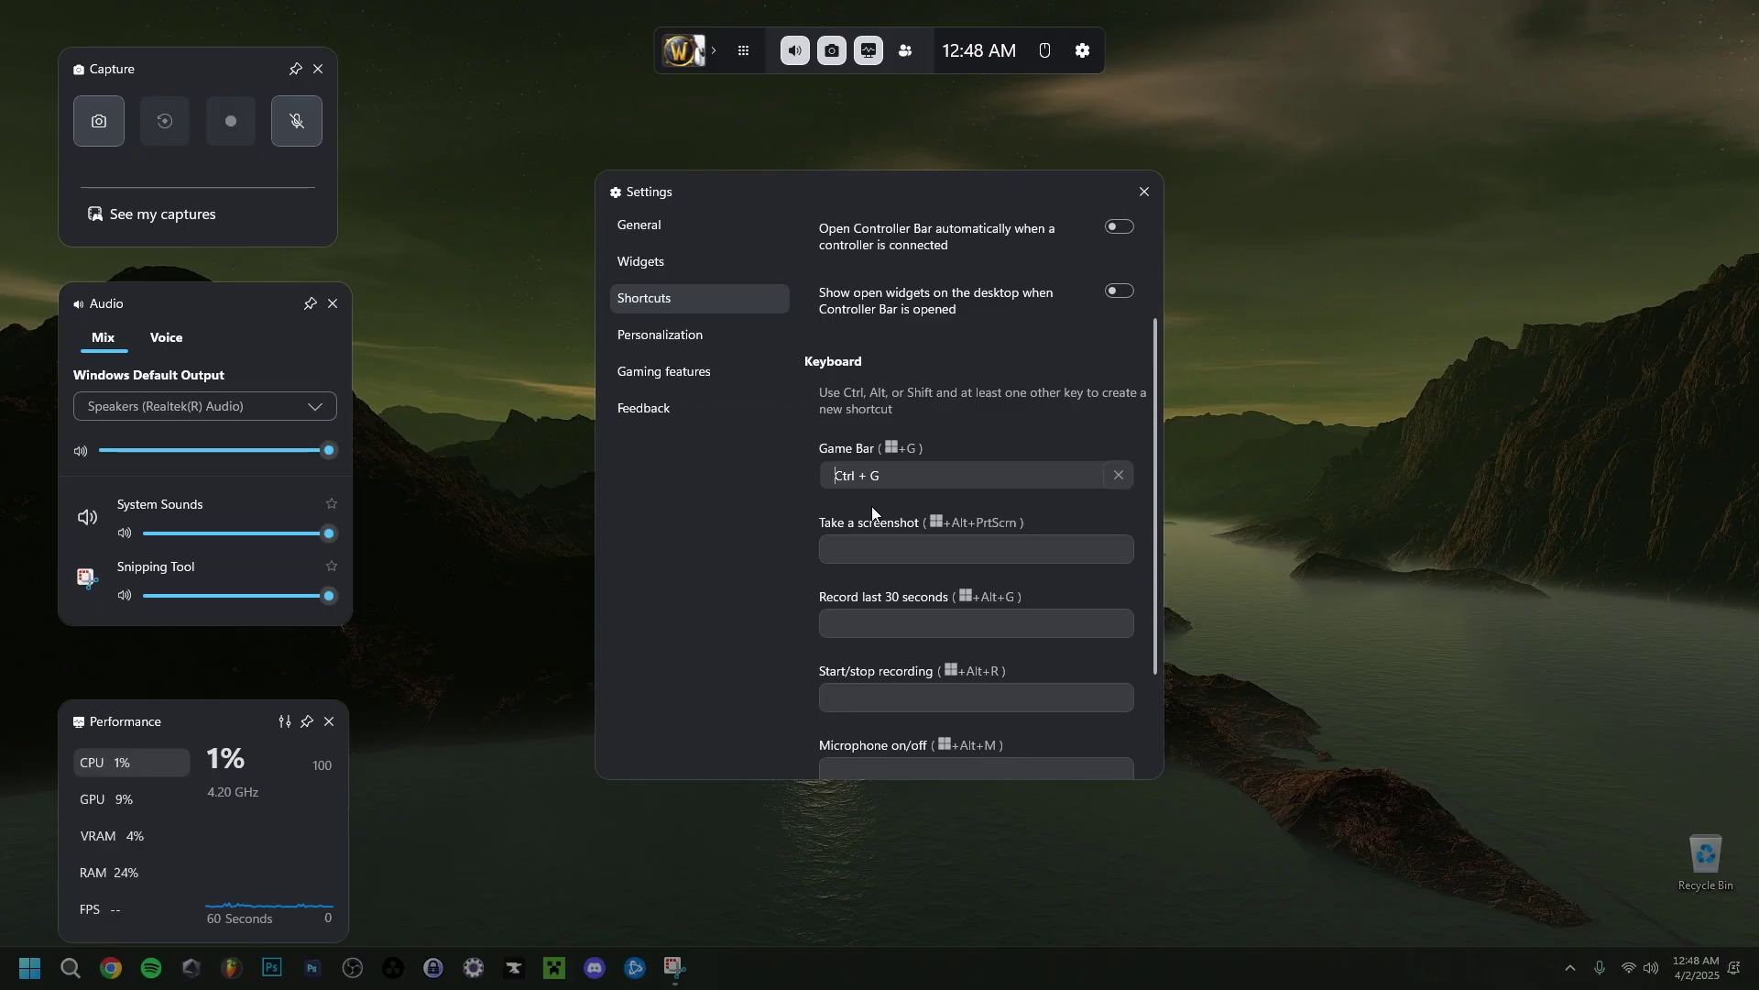
{"action": "left_click", "coordinate": [696, 335]}
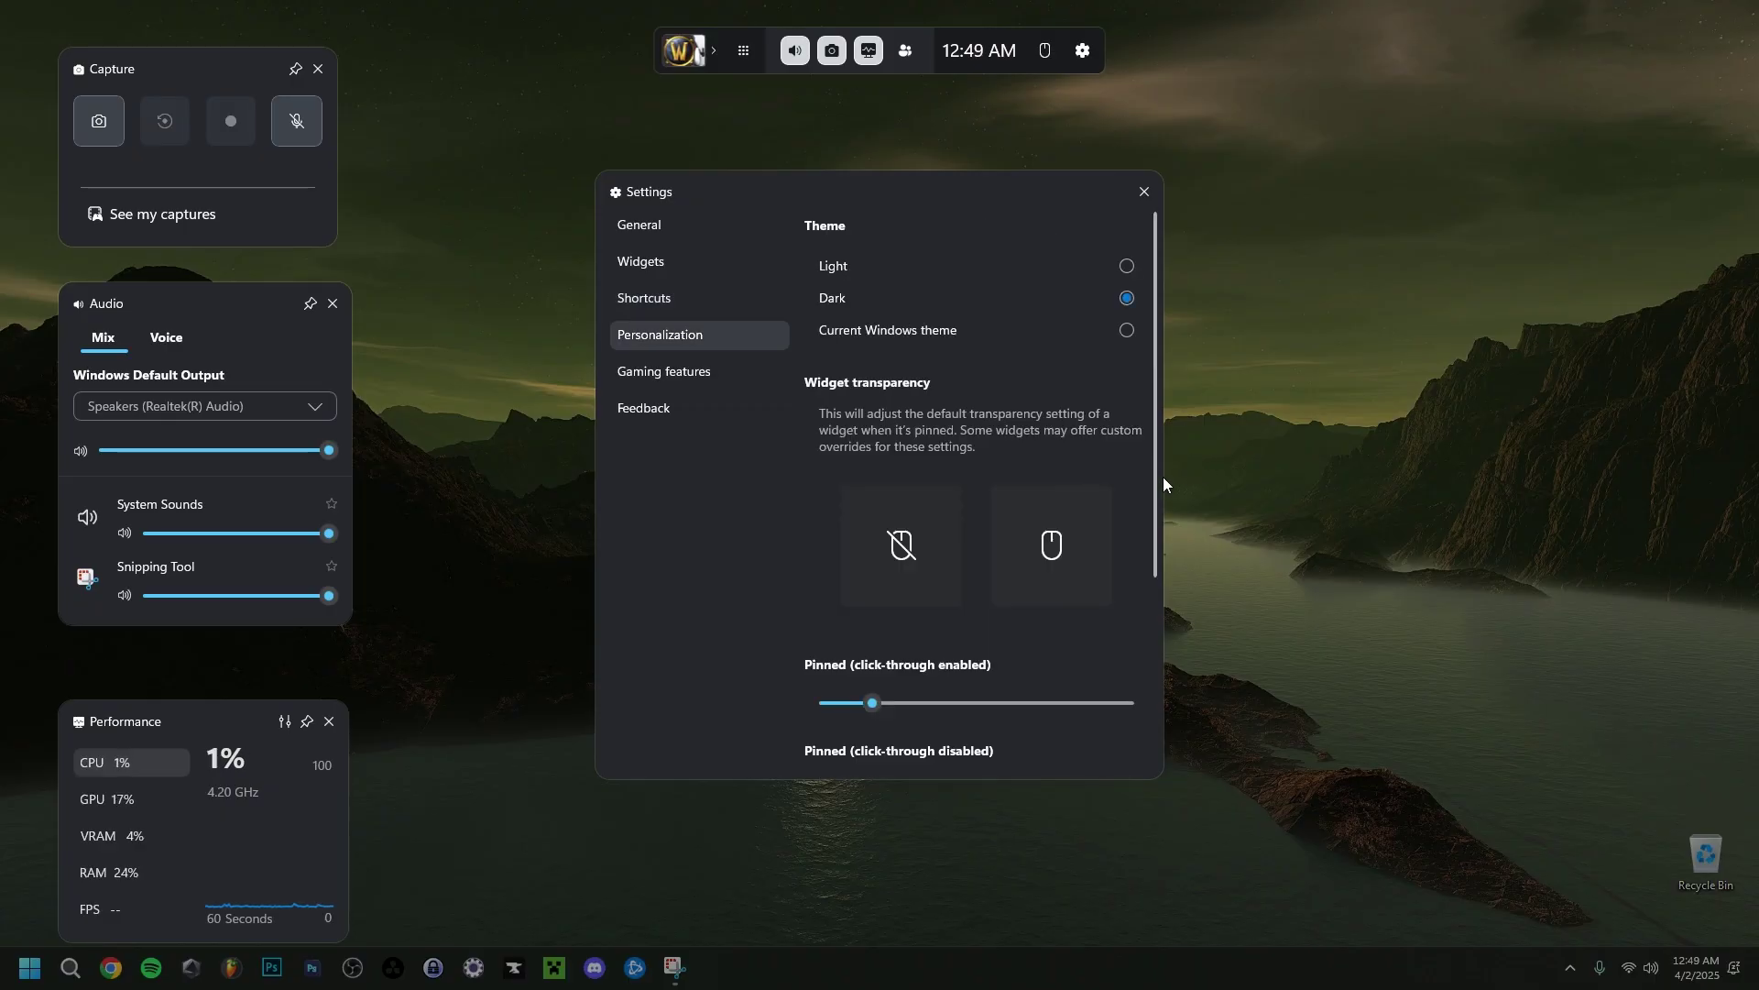
Look through the Personalization, Gaming features and Feedback settings pages
{"action": "left_click_drag", "start_coordinate": [1152, 494], "coordinate": [1146, 649]}
{"action": "left_click", "coordinate": [727, 370]}
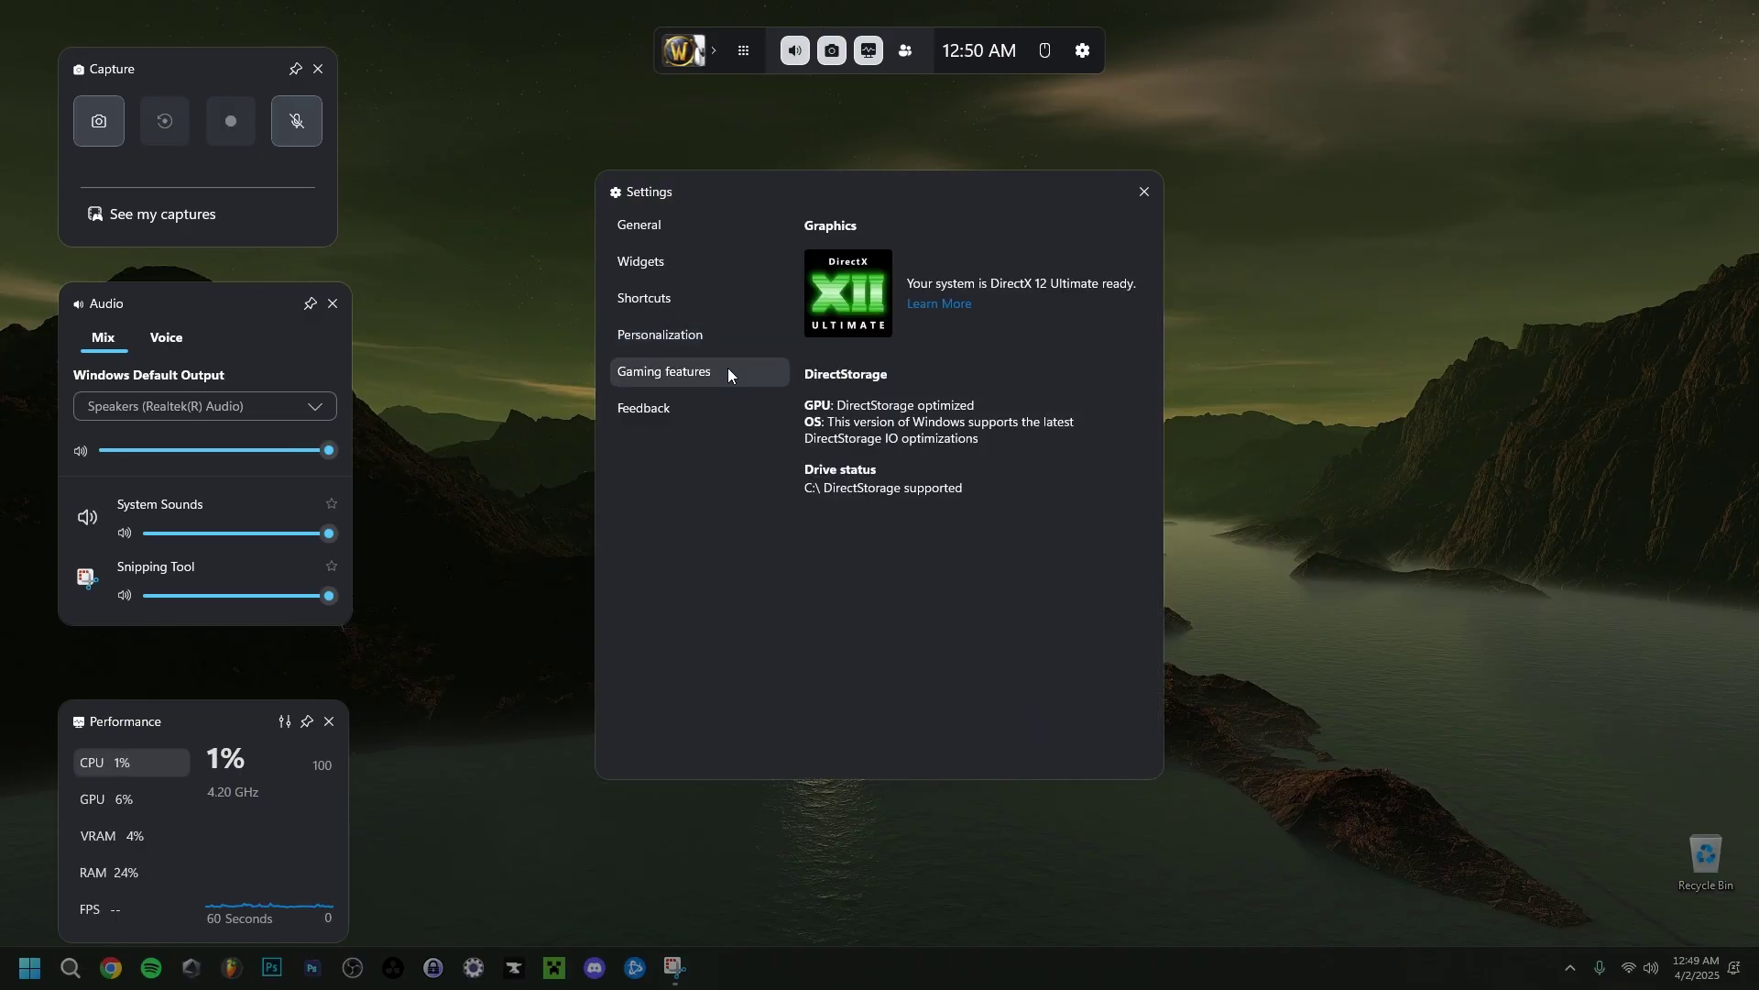
{"action": "left_click", "coordinate": [720, 408]}
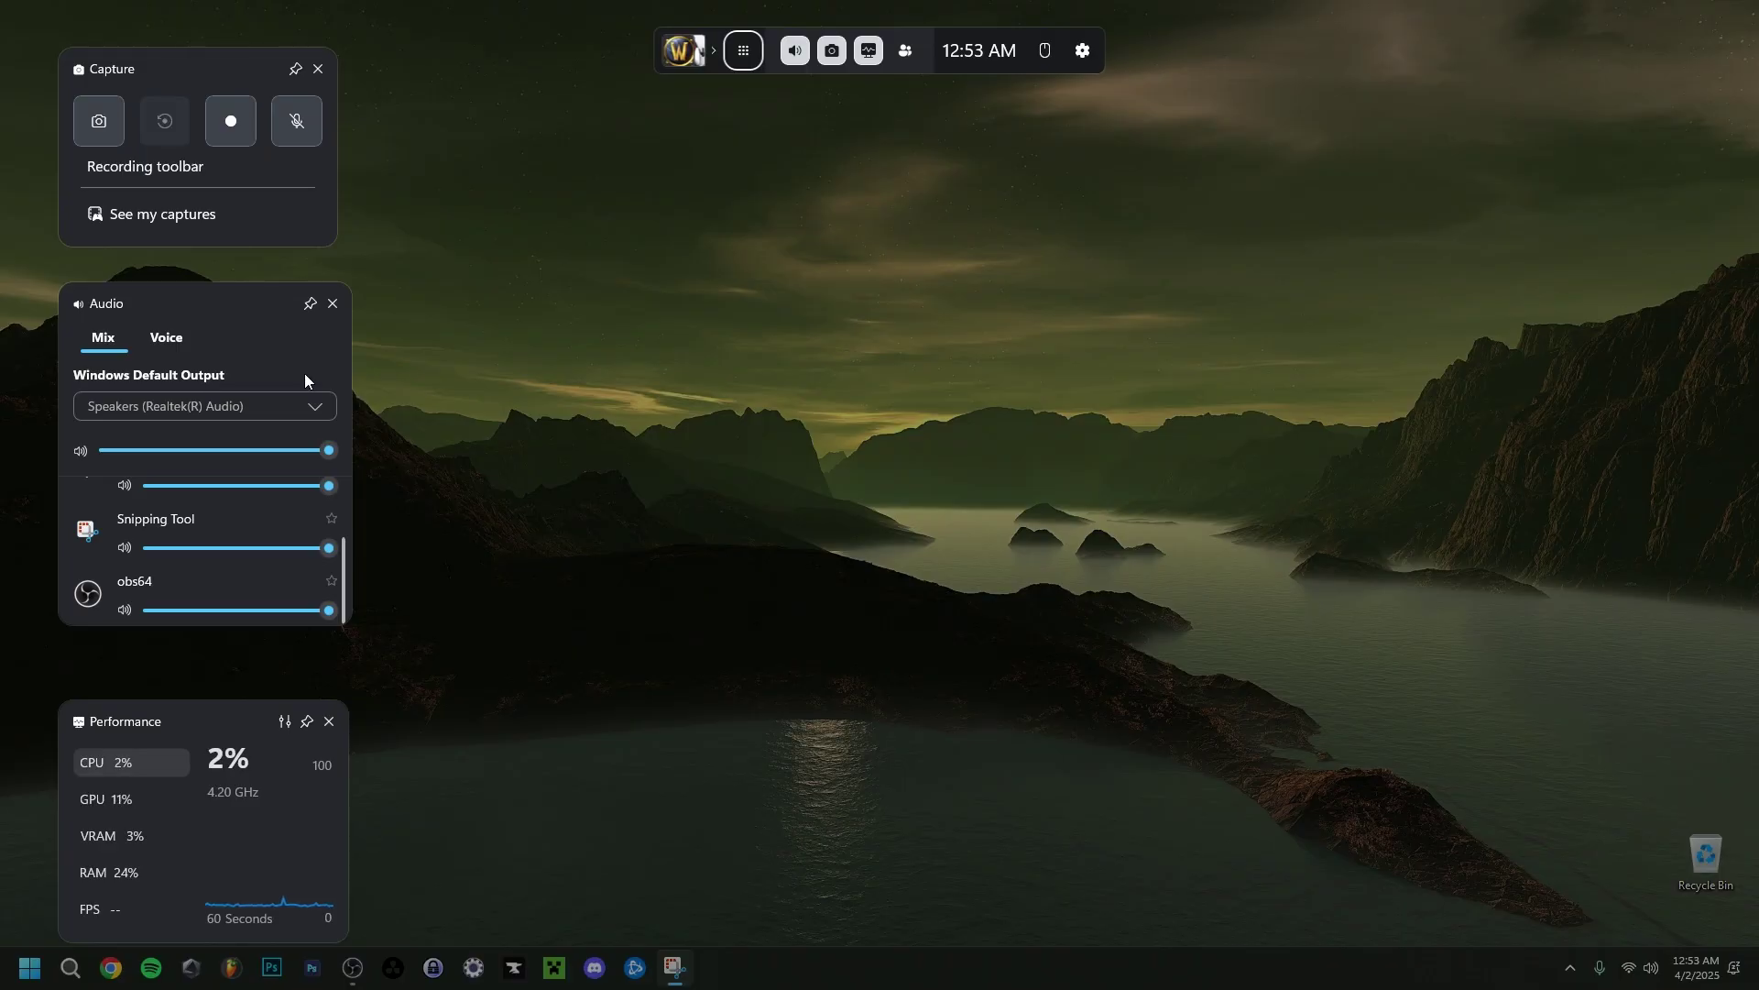
{"action": "left_click", "coordinate": [213, 399]}
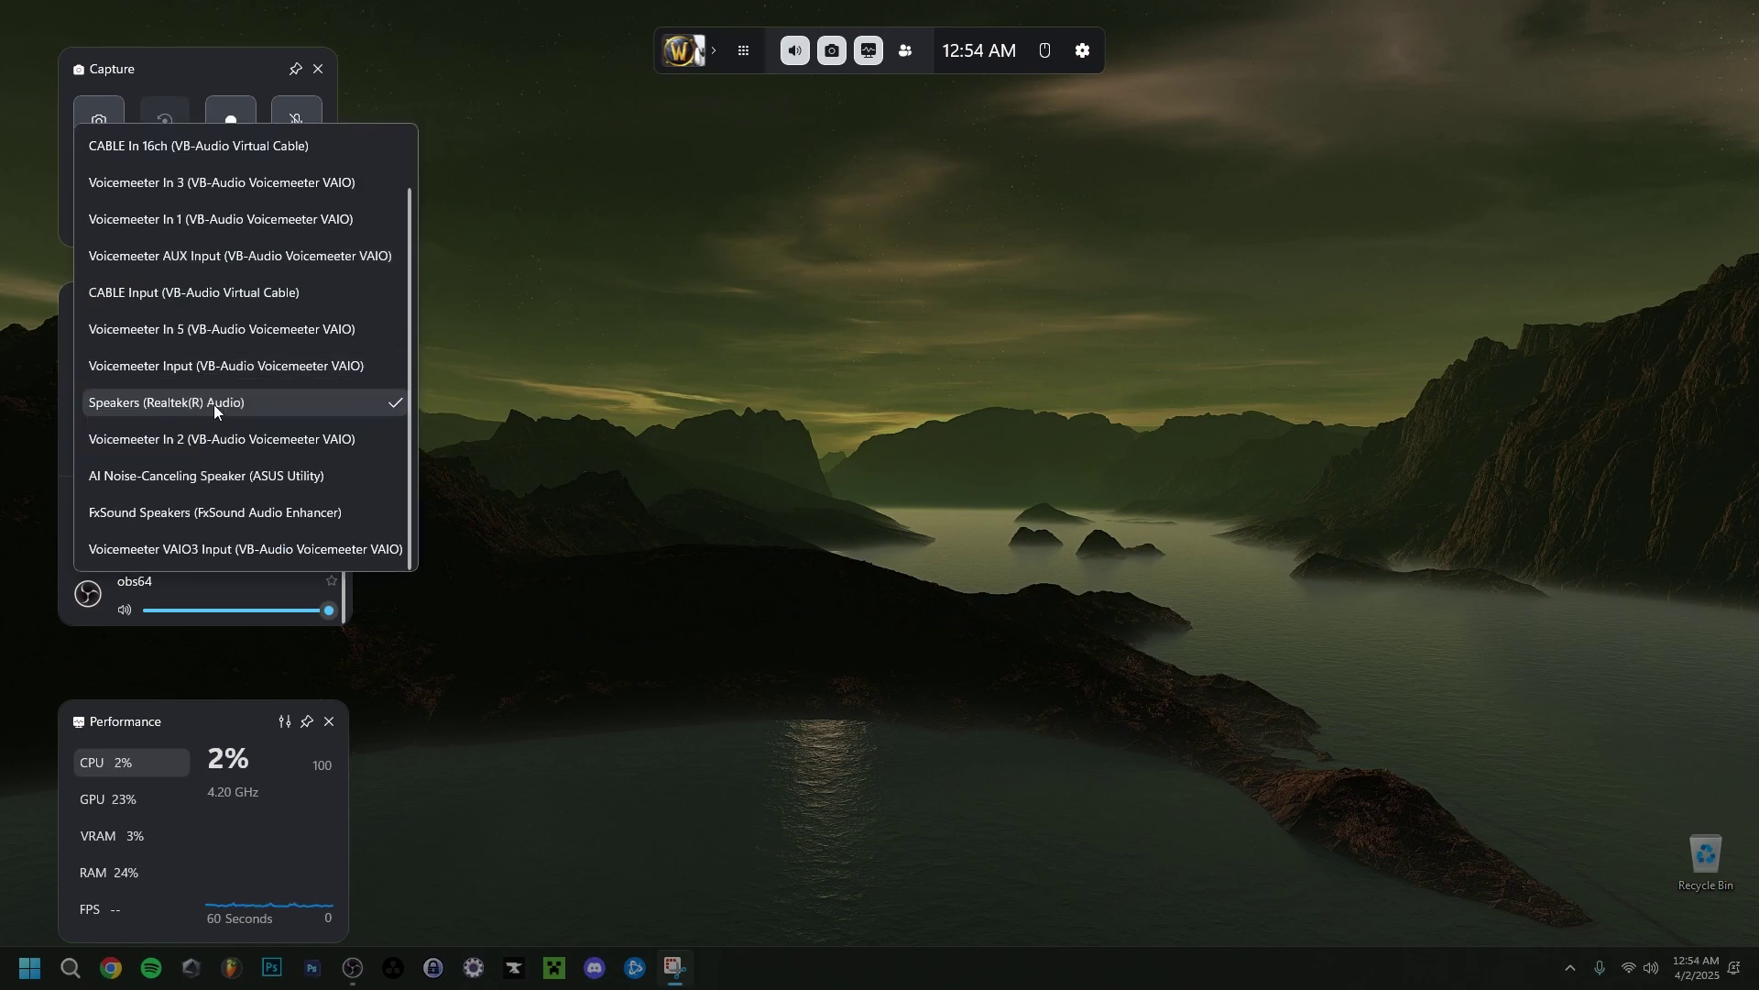
Keep Speakers (Realtek(R) Audio) output, set obs64 to 61, keep Yeti Stereo Microphone input
{"action": "left_click", "coordinate": [213, 404]}
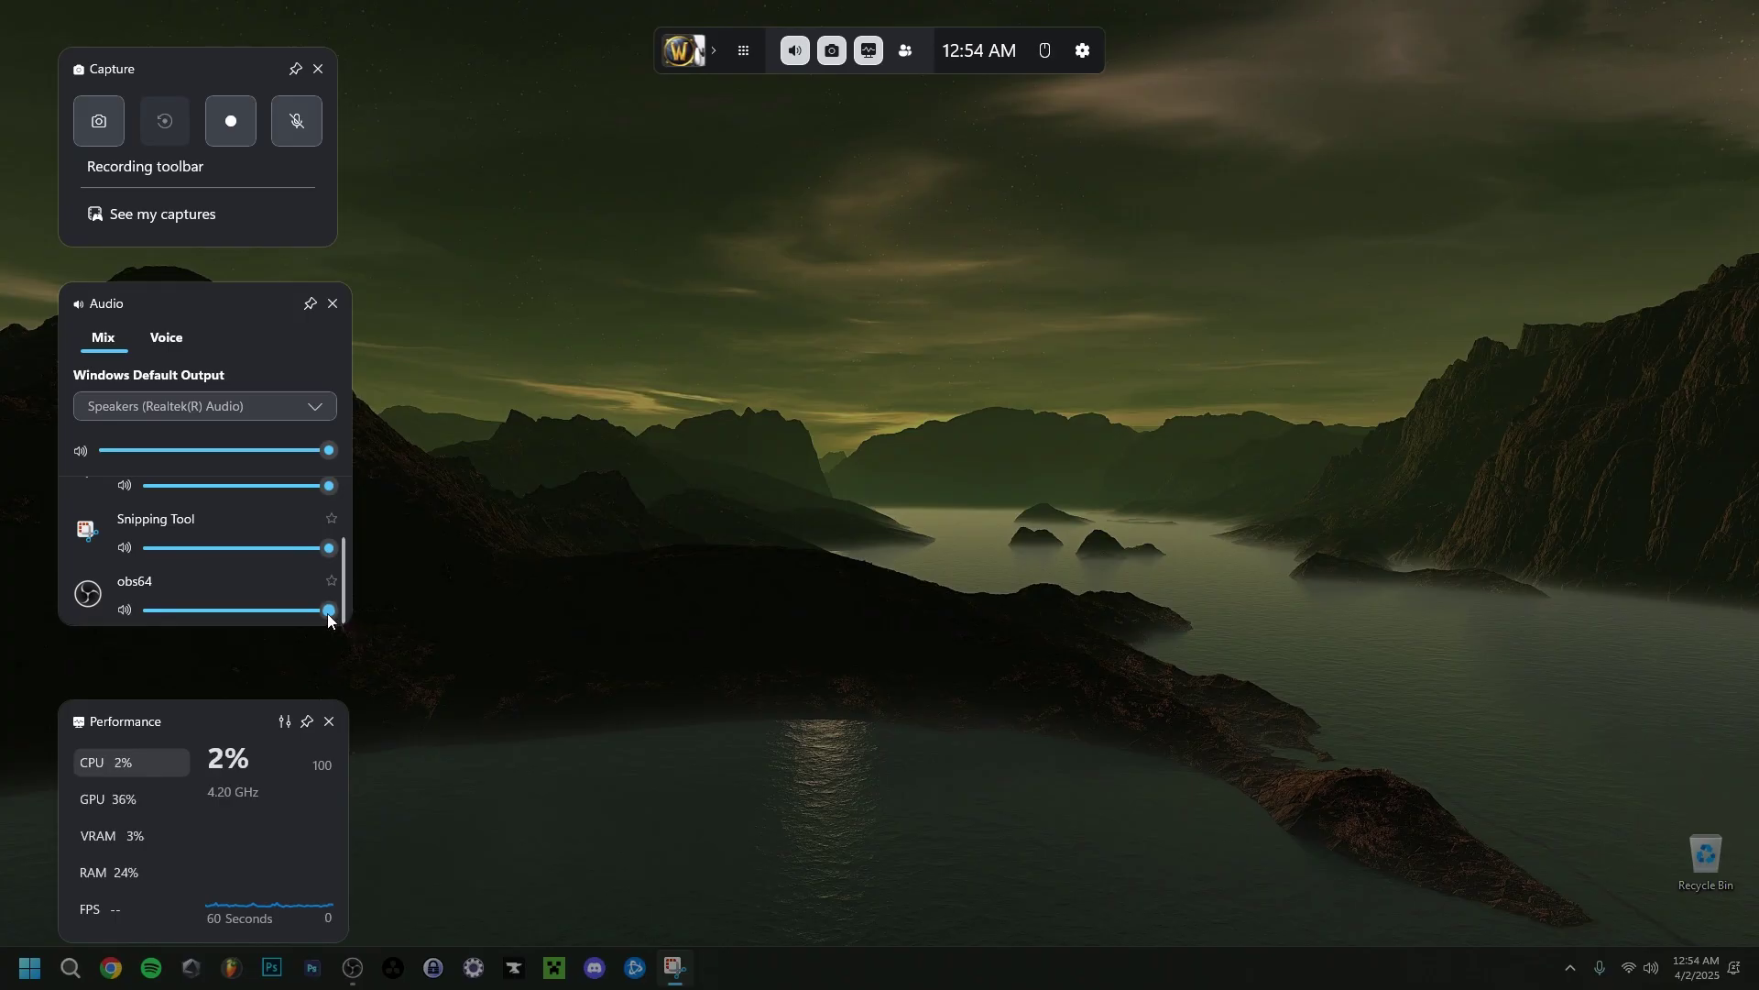
{"action": "mouse_move", "coordinate": [328, 611]}
{"action": "left_mouse_down"}
{"action": "mouse_move", "coordinate": [259, 608]}
{"action": "mouse_move", "coordinate": [330, 609]}
{"action": "left_mouse_up"}
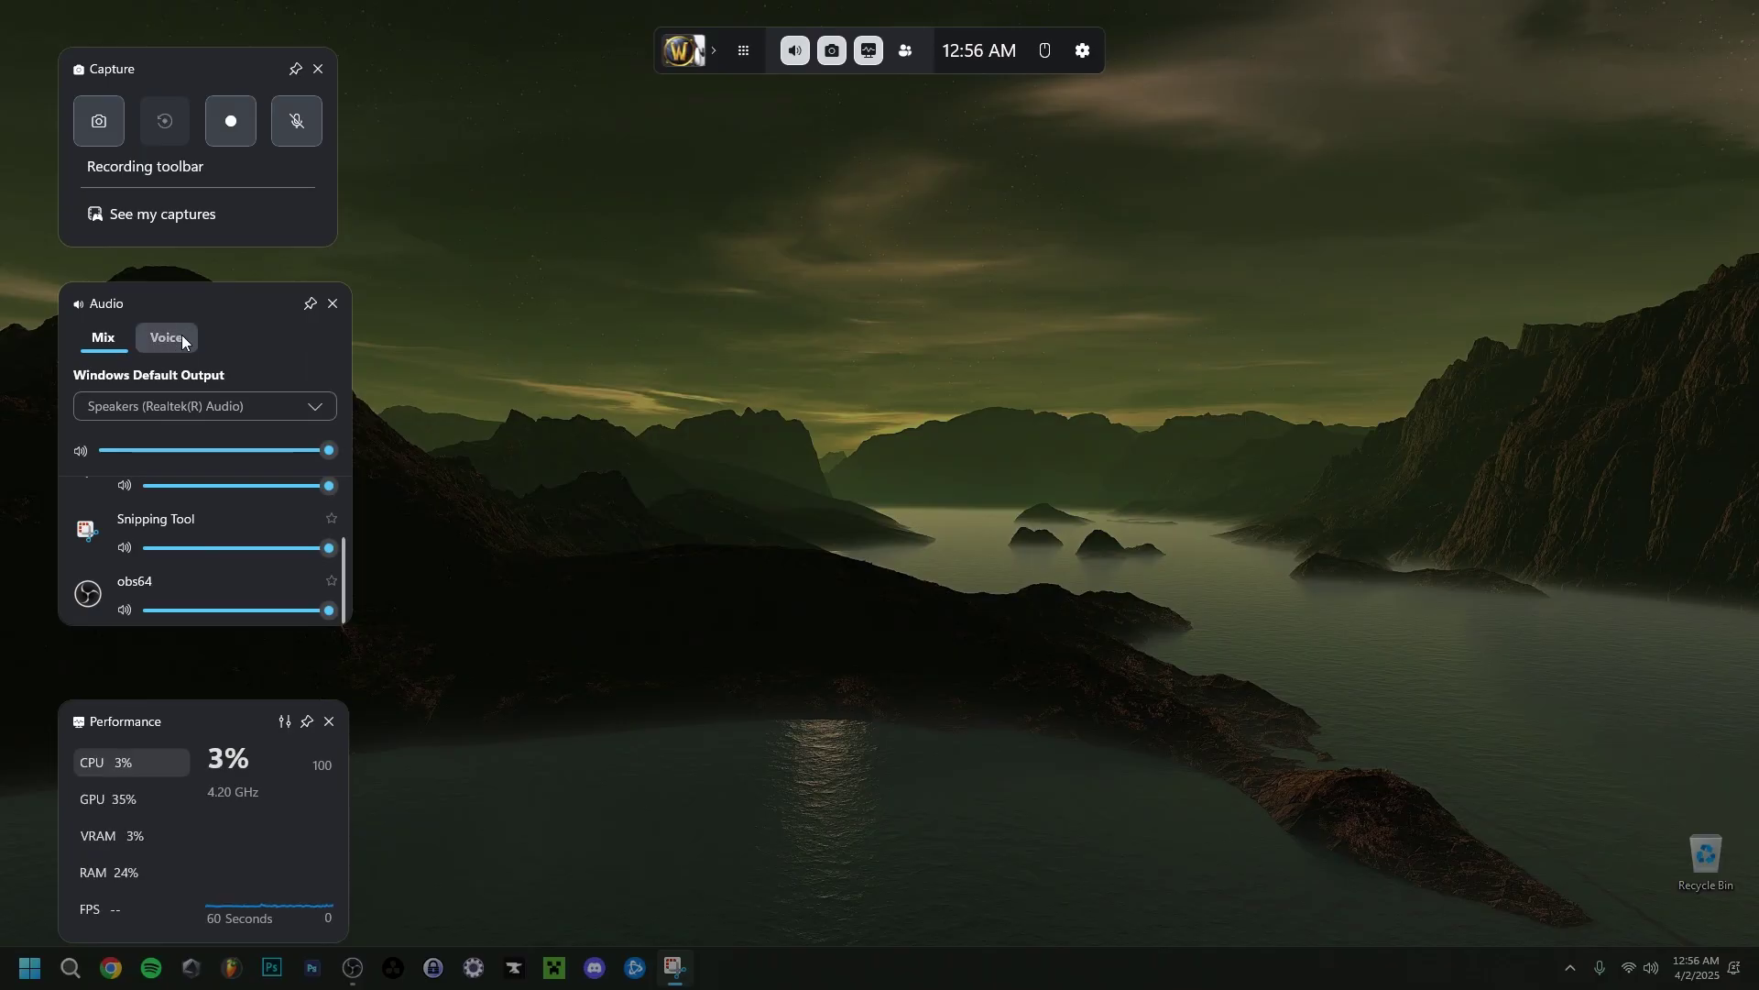
{"action": "left_click", "coordinate": [182, 339]}
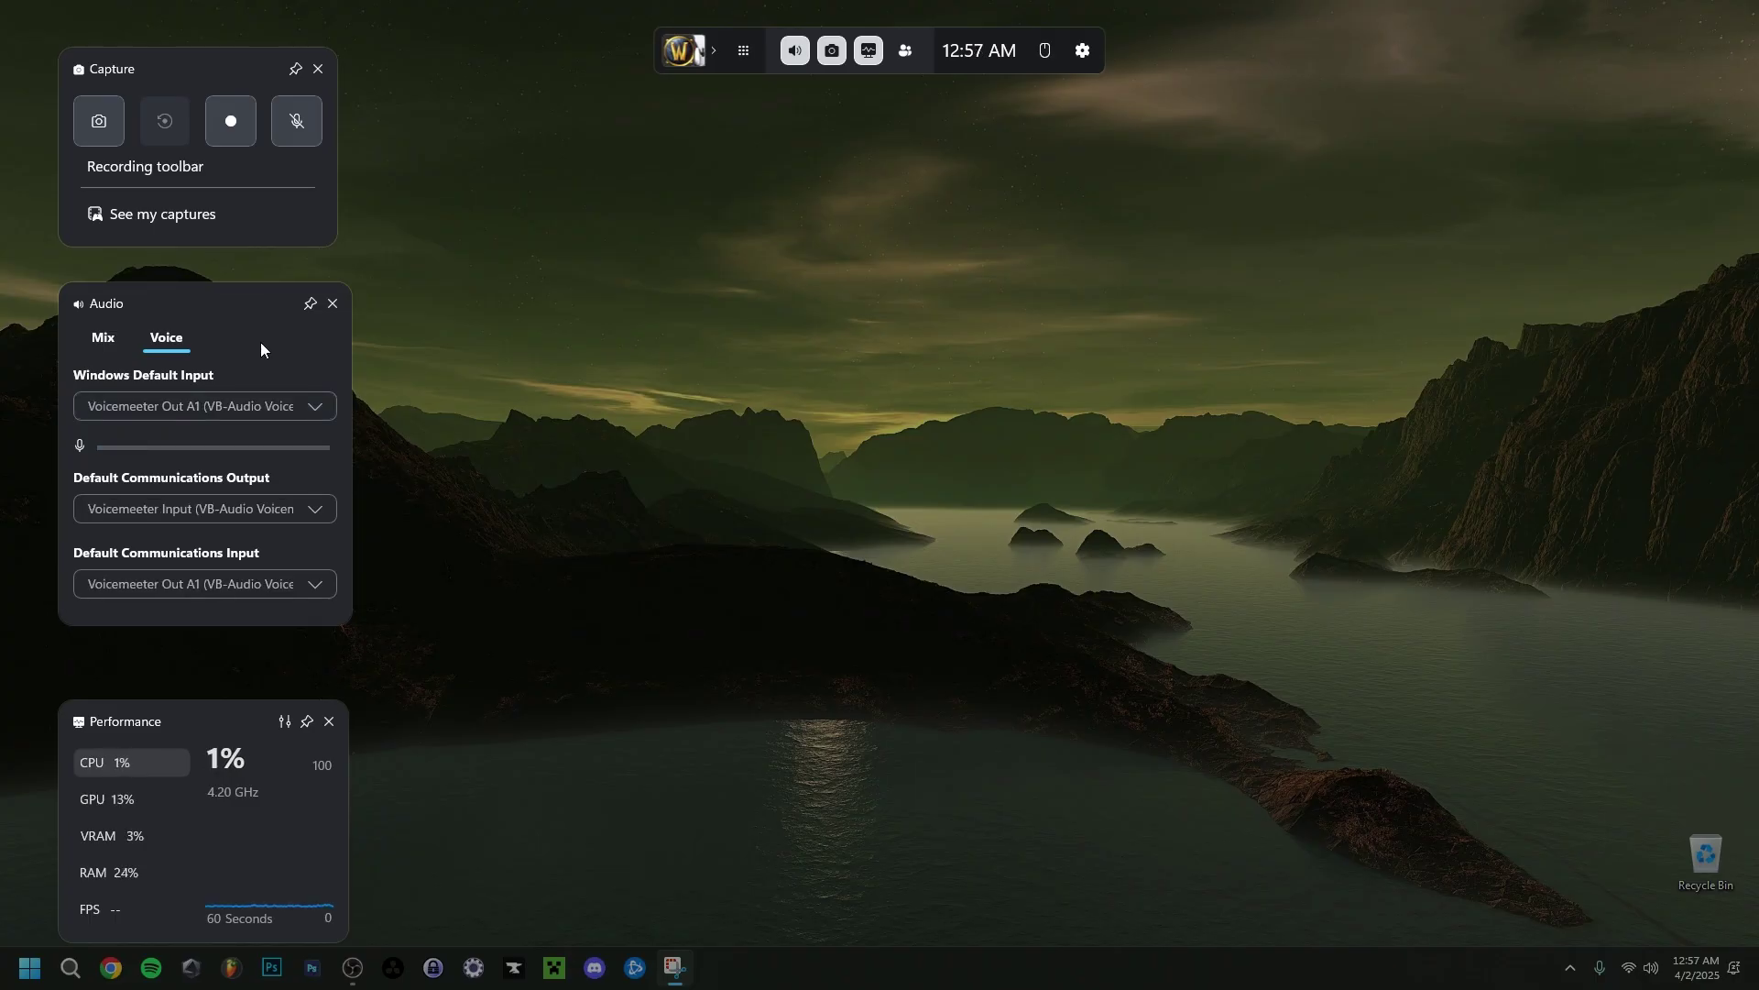
{"action": "left_click", "coordinate": [211, 405]}
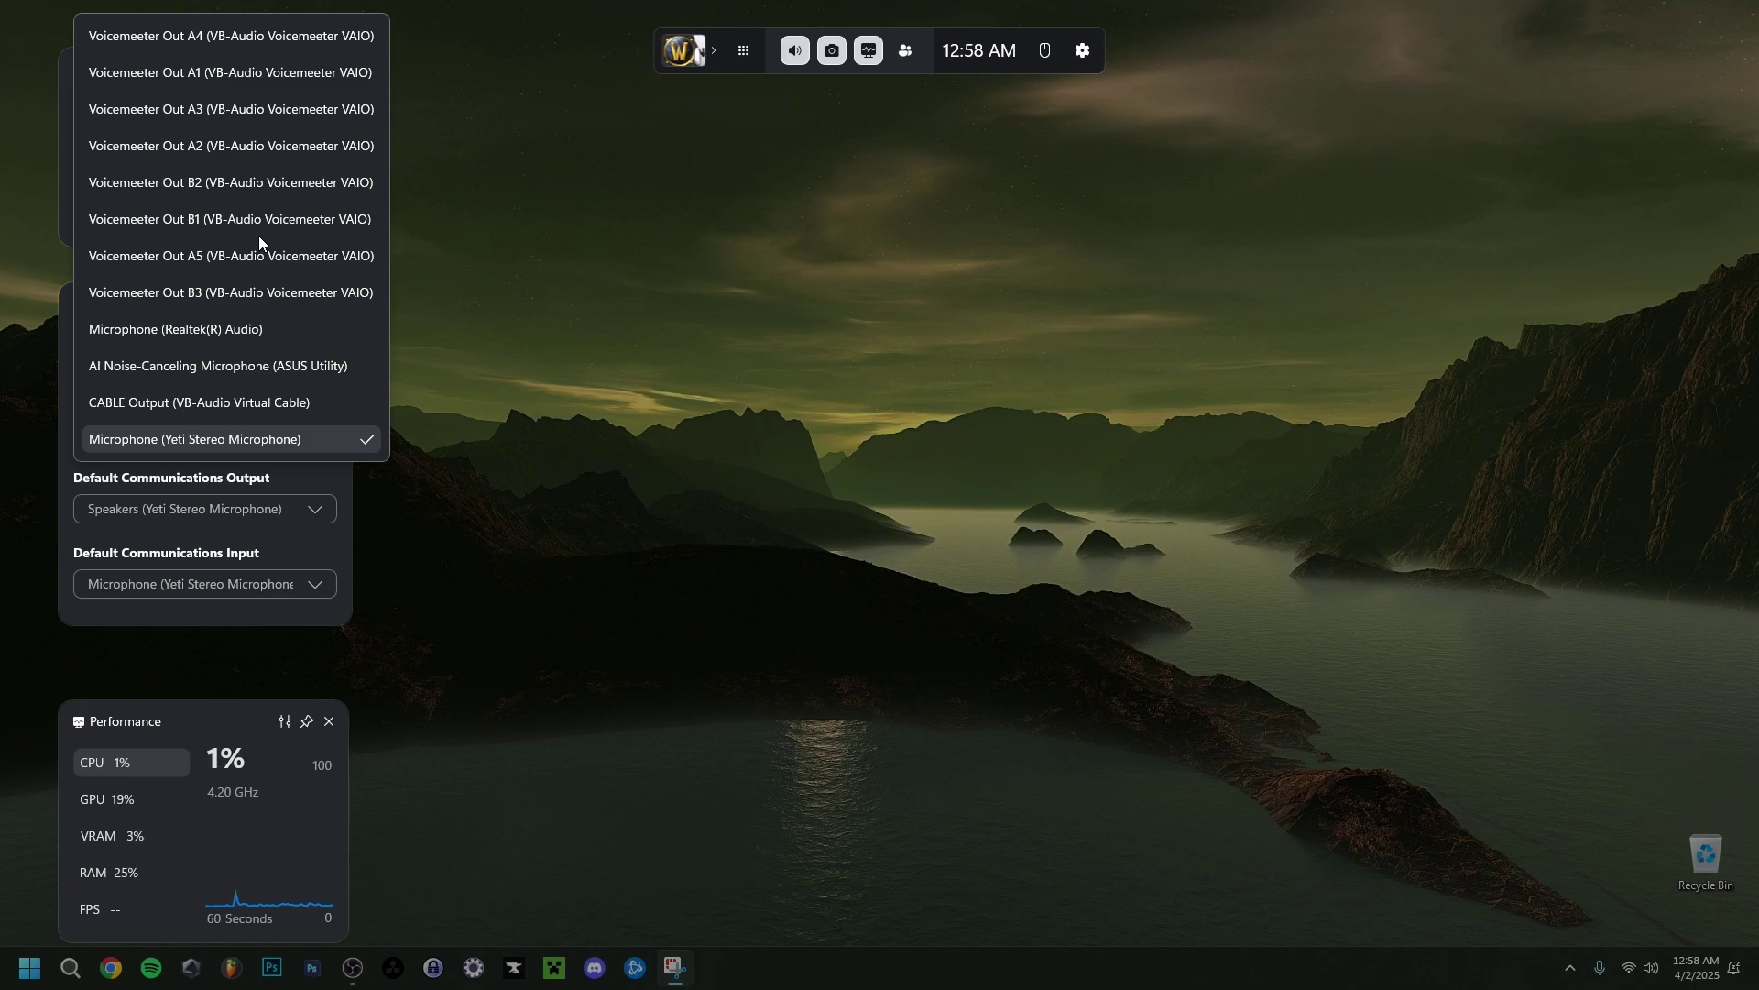
{"action": "left_click", "coordinate": [220, 504]}
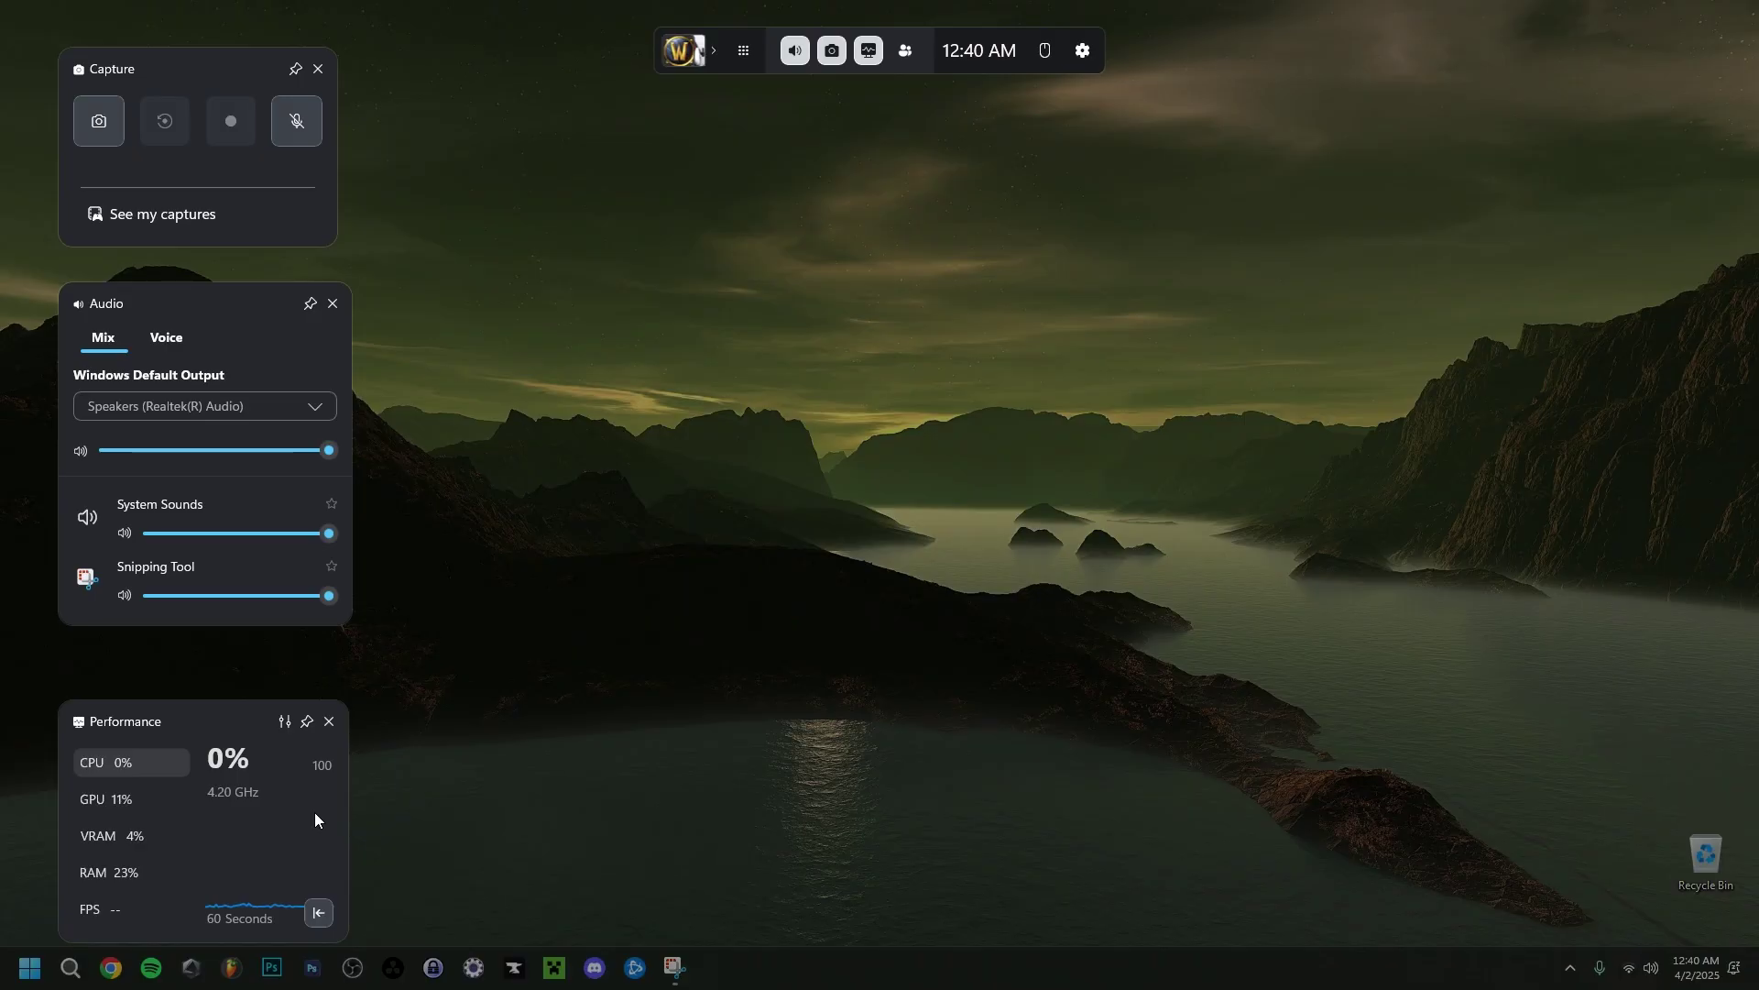
Check the GPU, VRAM, RAM and FPS readouts, then show the game launcher row
{"action": "left_click", "coordinate": [148, 795]}
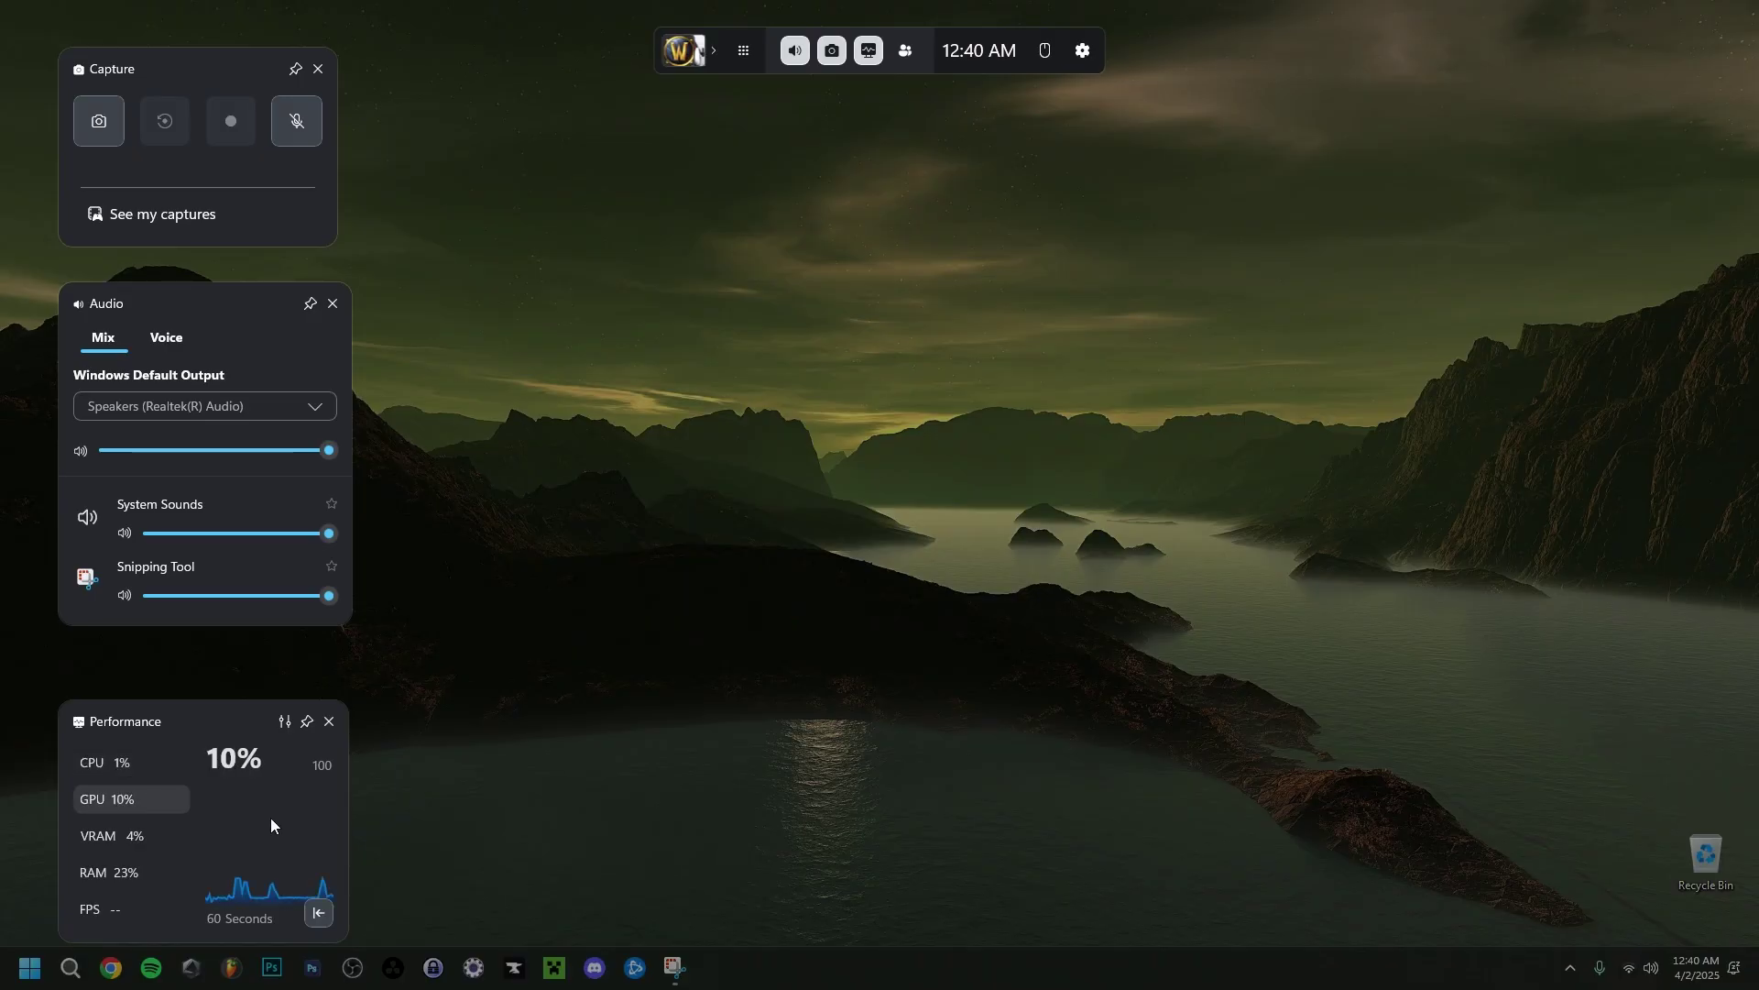
{"action": "left_click", "coordinate": [163, 845]}
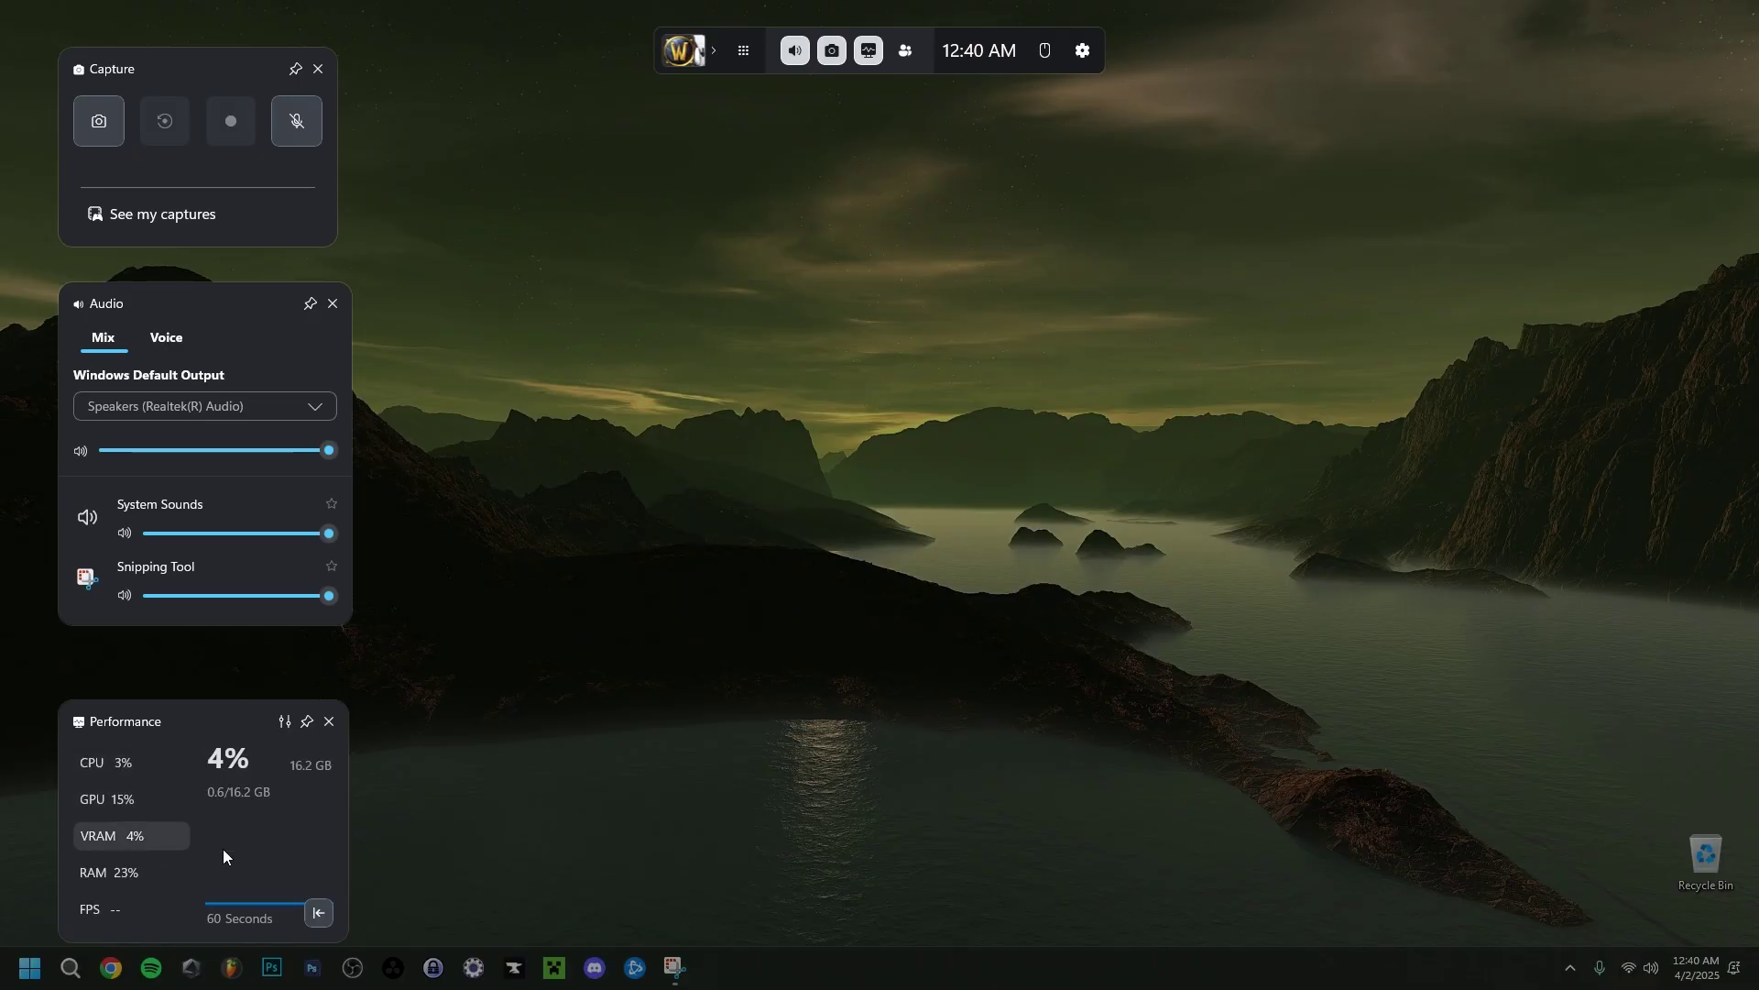
{"action": "left_click", "coordinate": [222, 873]}
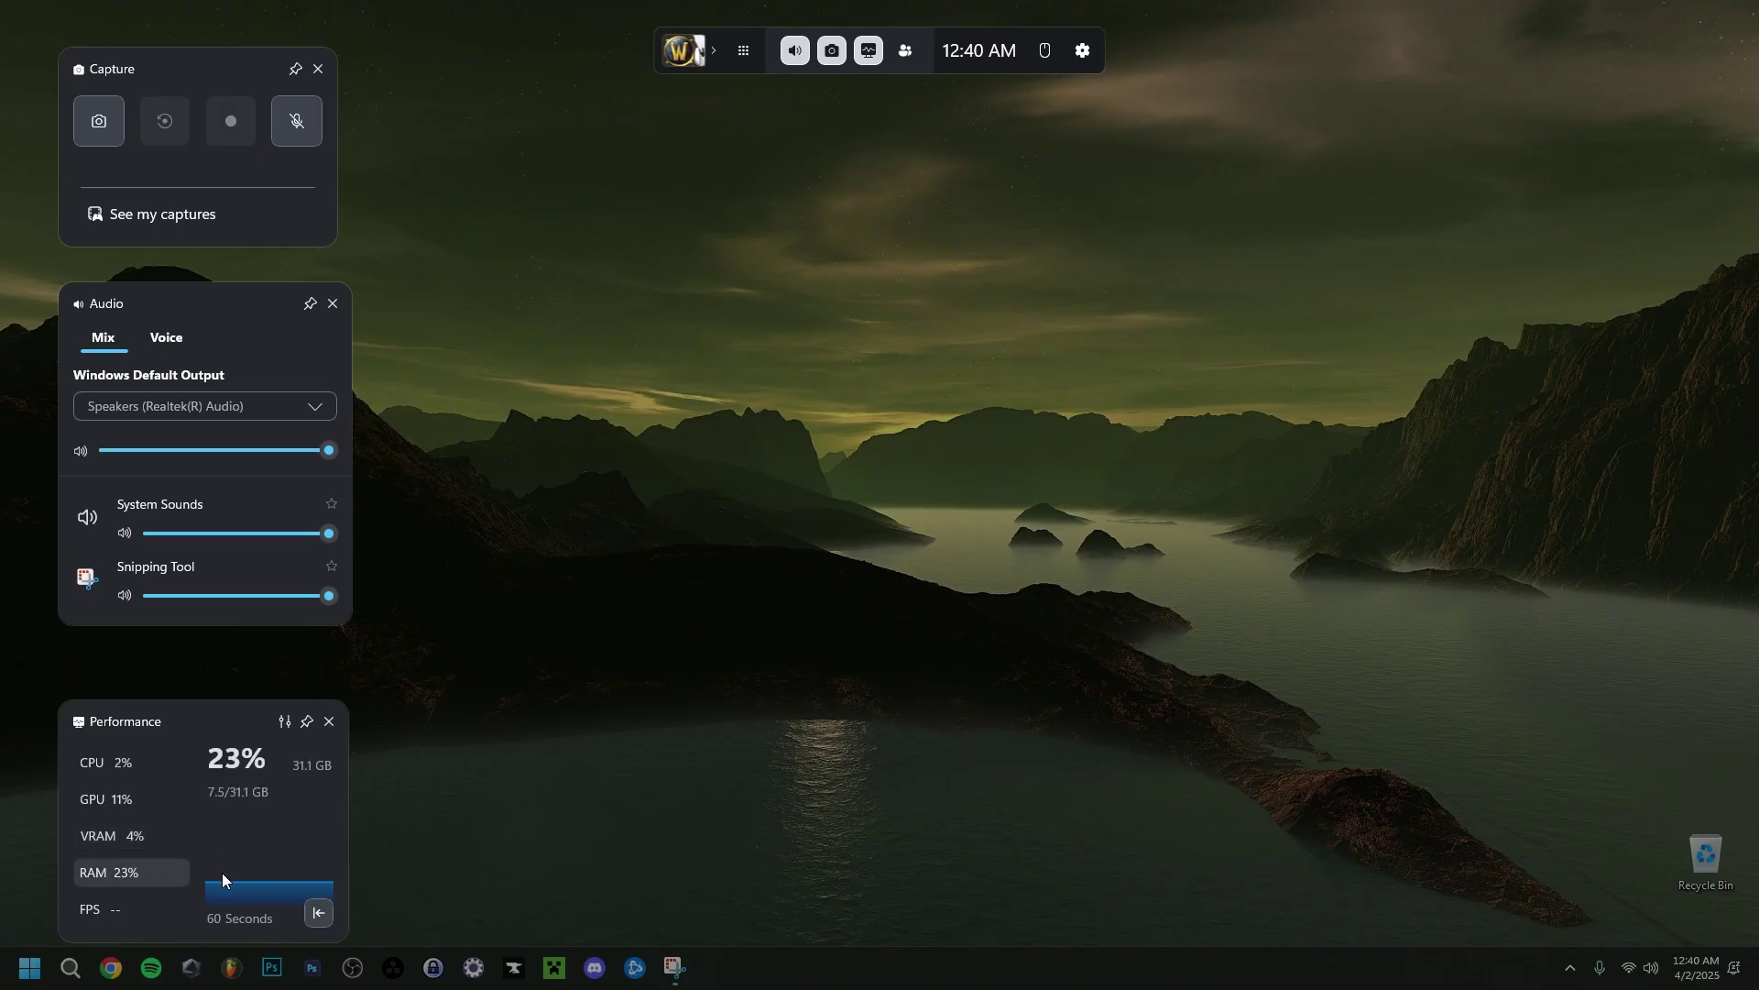
{"action": "left_click", "coordinate": [147, 911]}
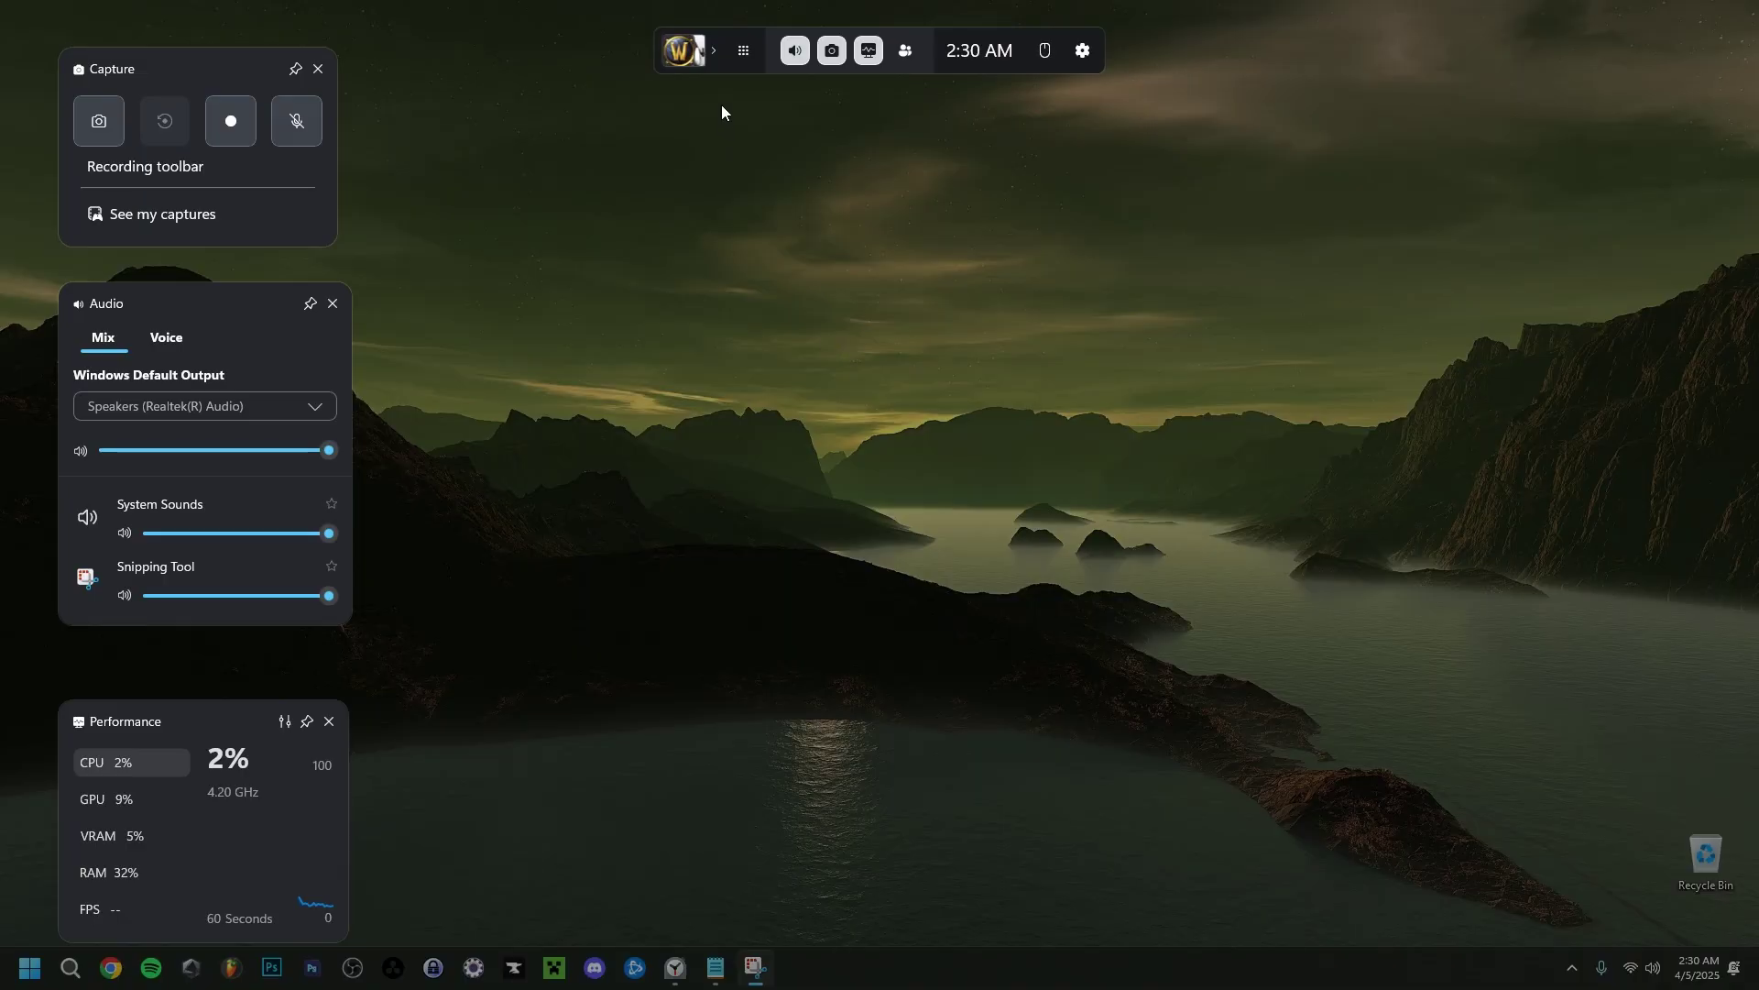
{"action": "left_click", "coordinate": [713, 53]}
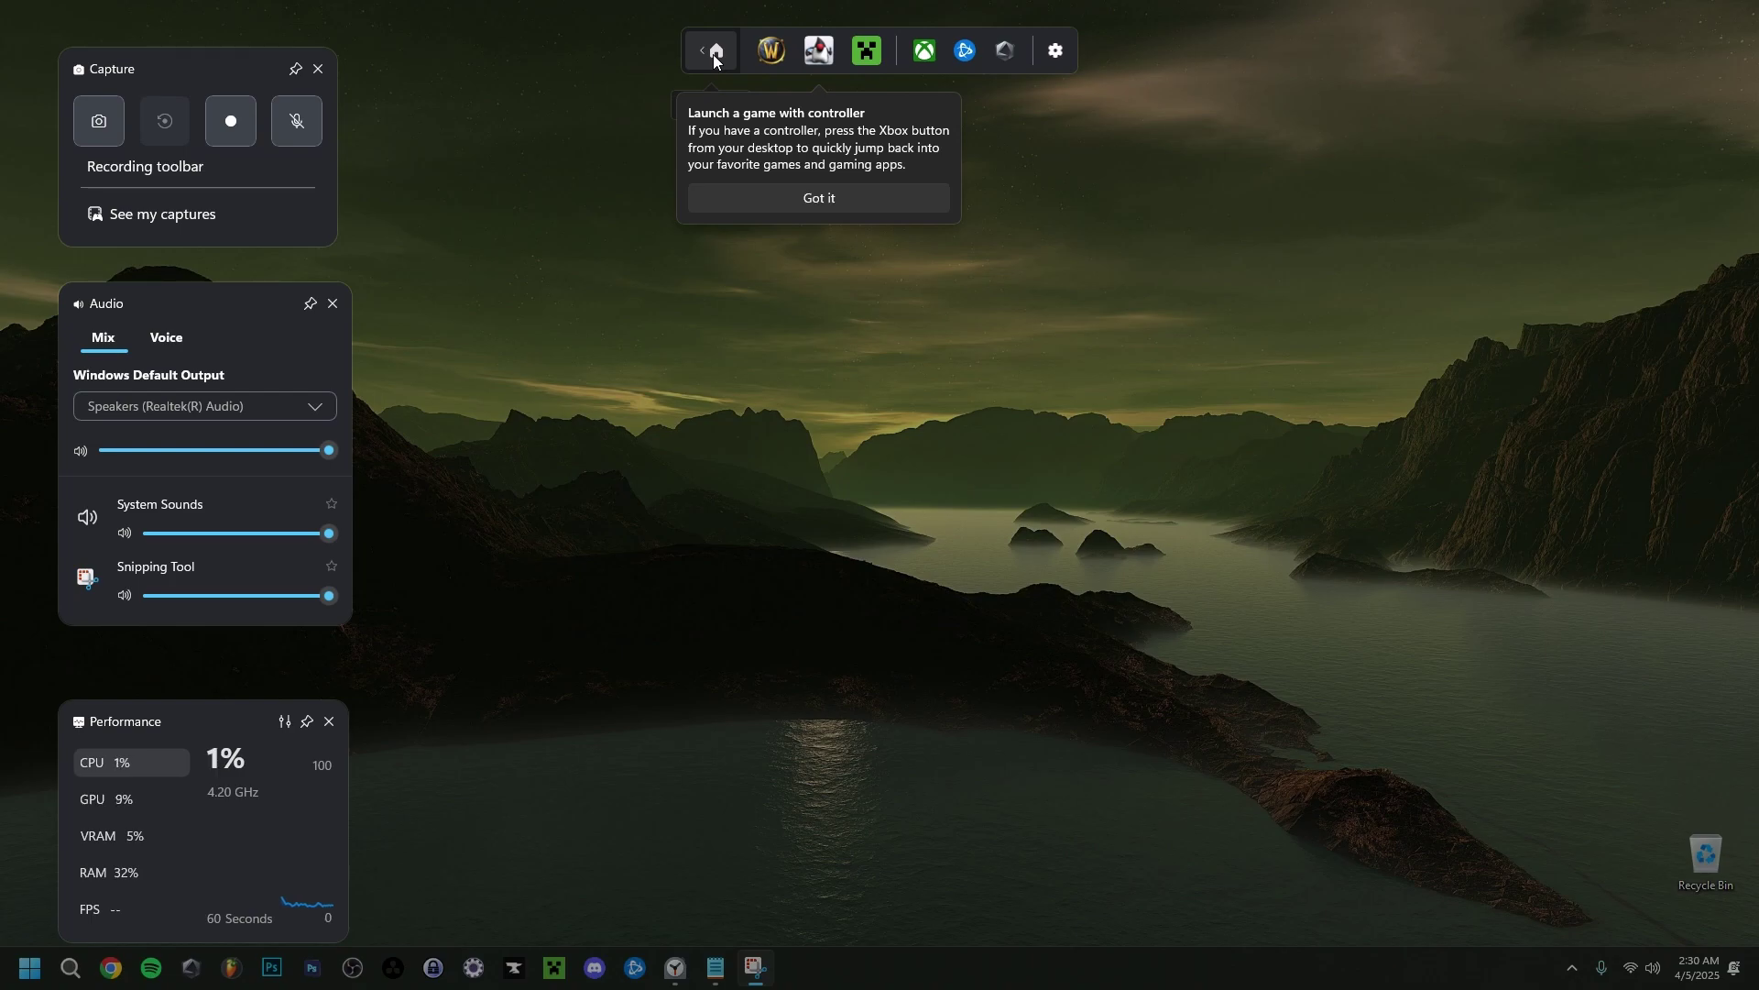
Go back from the game launcher to the widget toolbar
{"action": "left_click", "coordinate": [713, 53]}
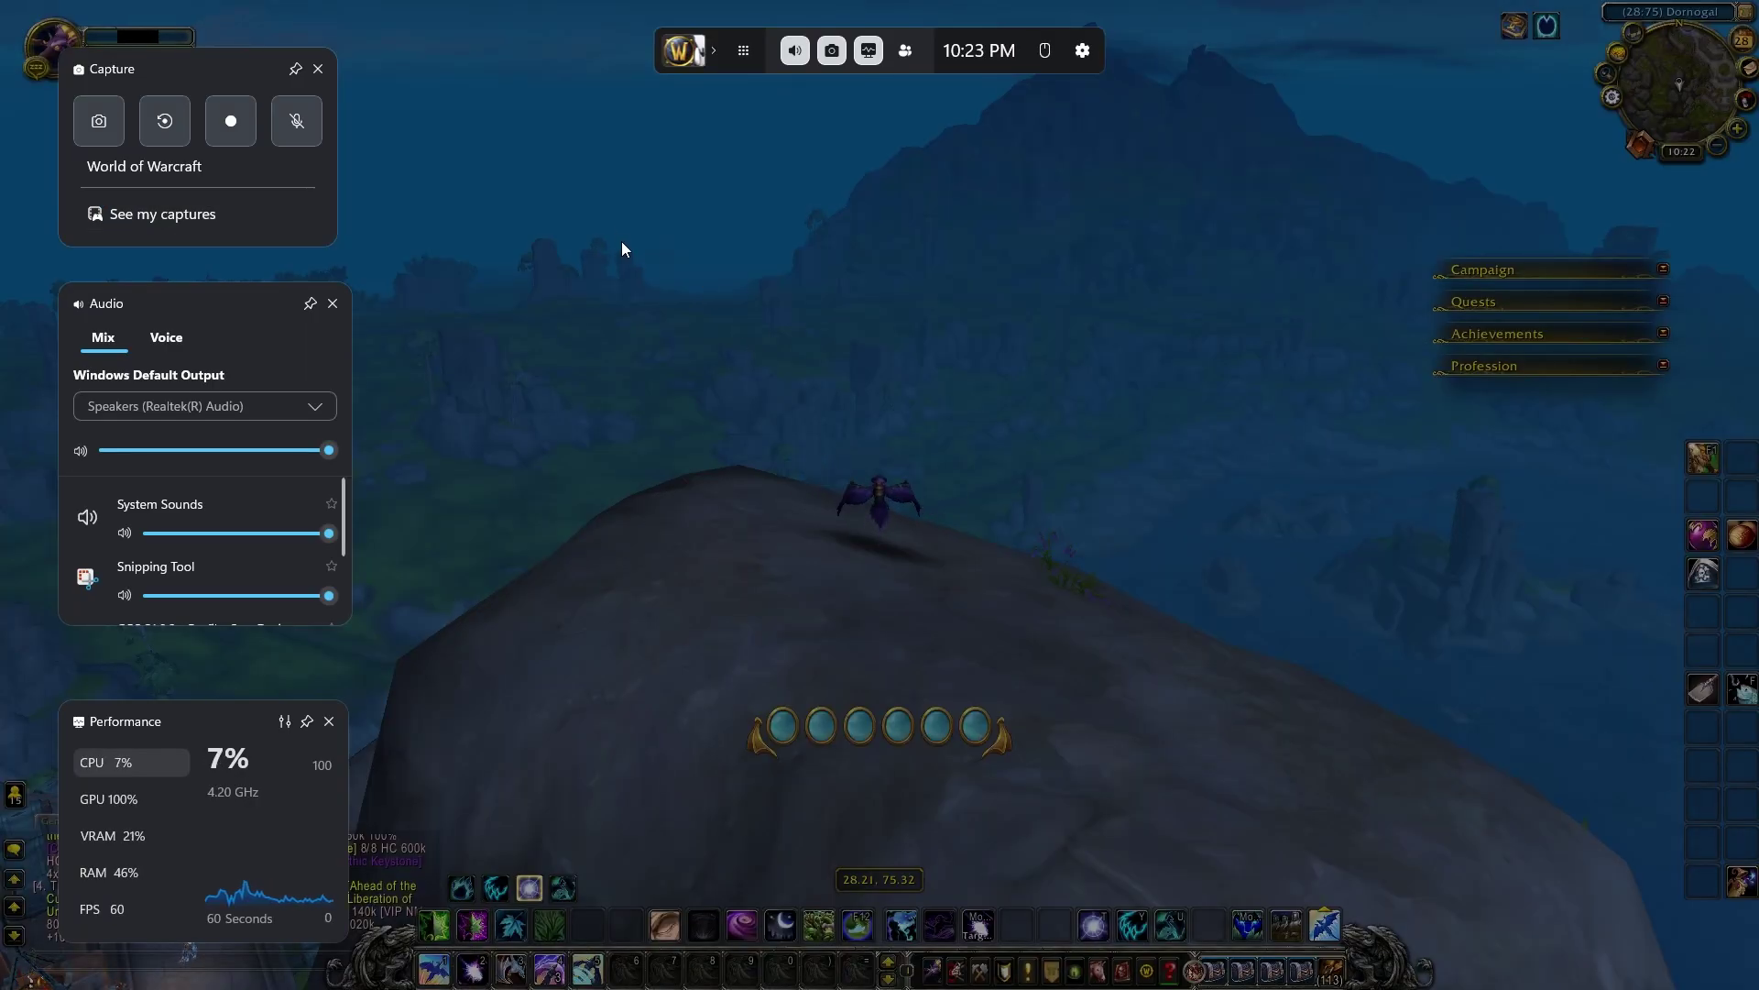
Record a World of Warcraft flying clip over Isle of Dorn and stop it
{"action": "left_click", "coordinate": [250, 135]}
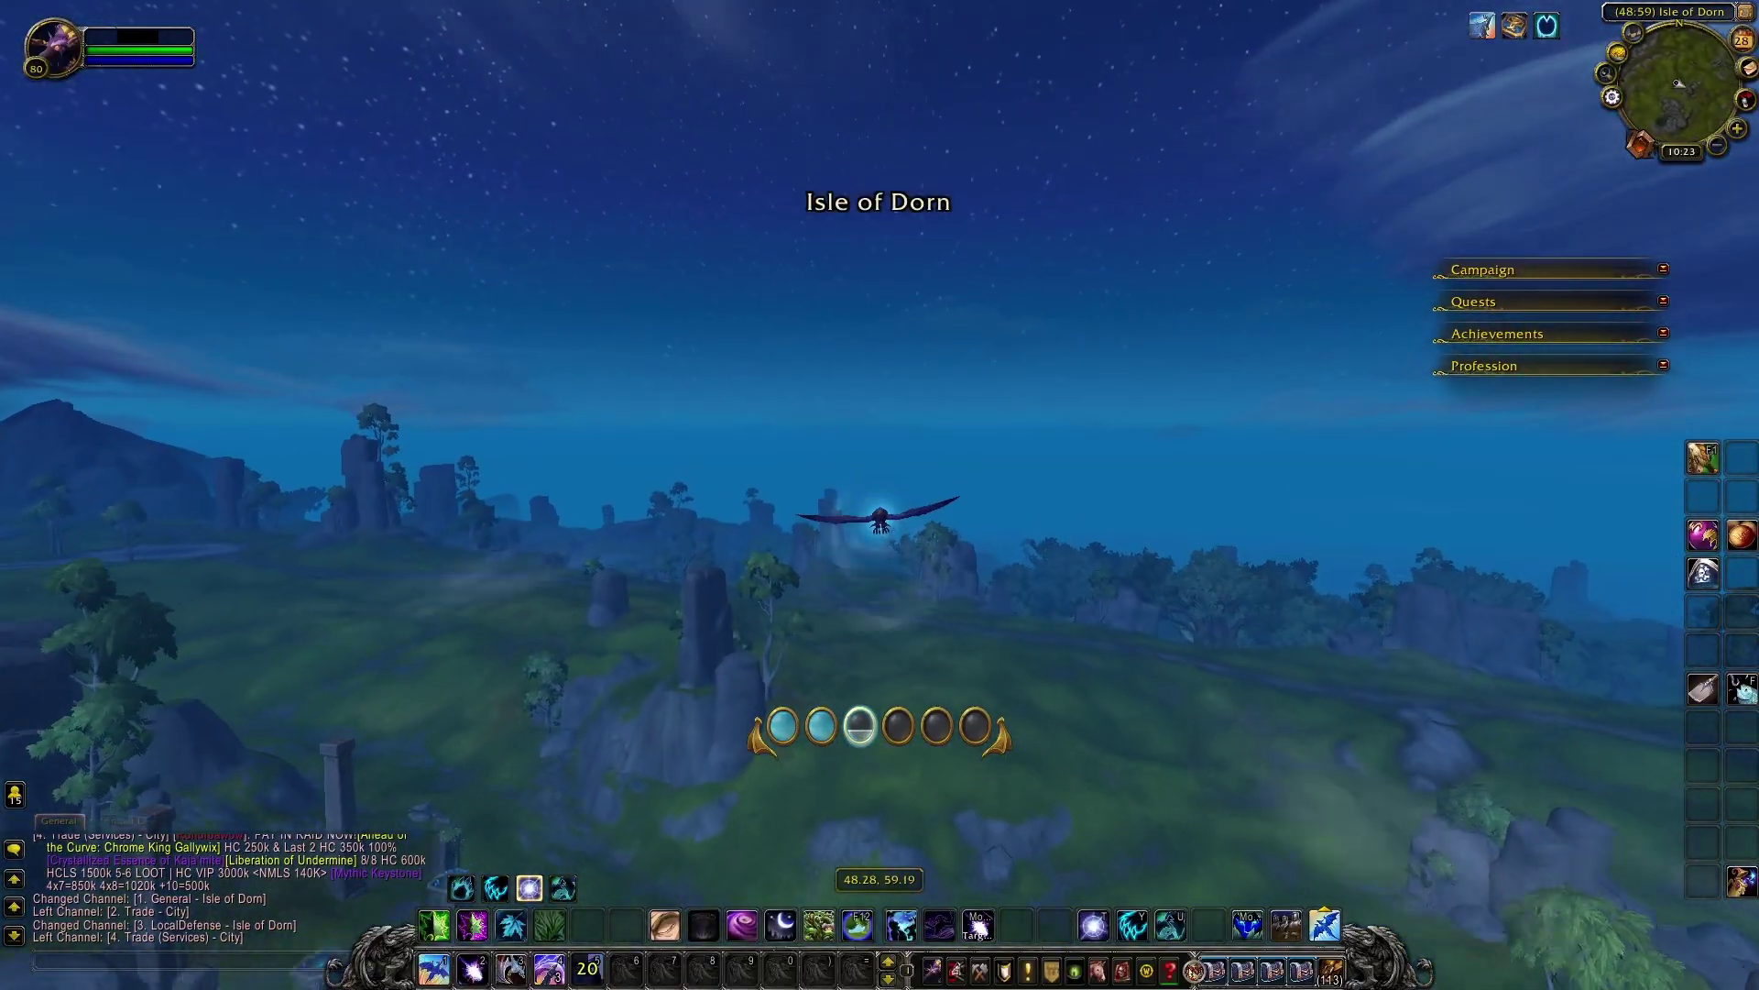
{"action": "mouse_move", "coordinate": [1571, 127]}
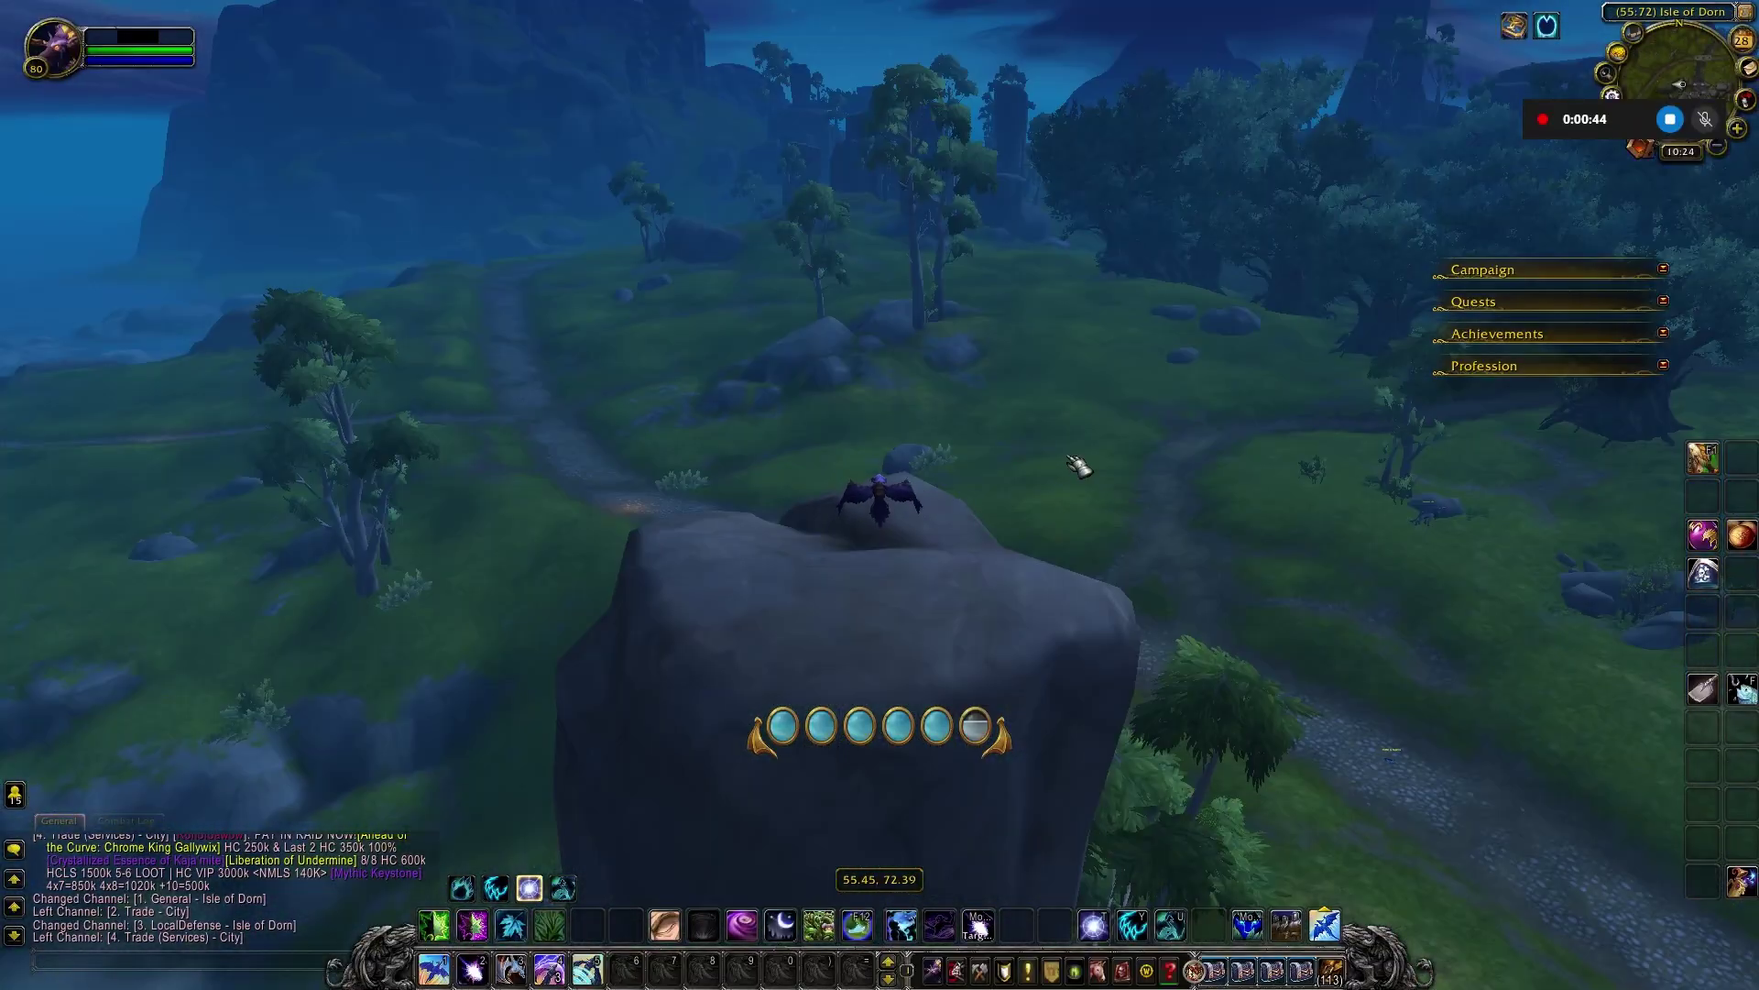
{"action": "key", "text": "super+g"}
{"action": "left_click", "coordinate": [231, 120]}
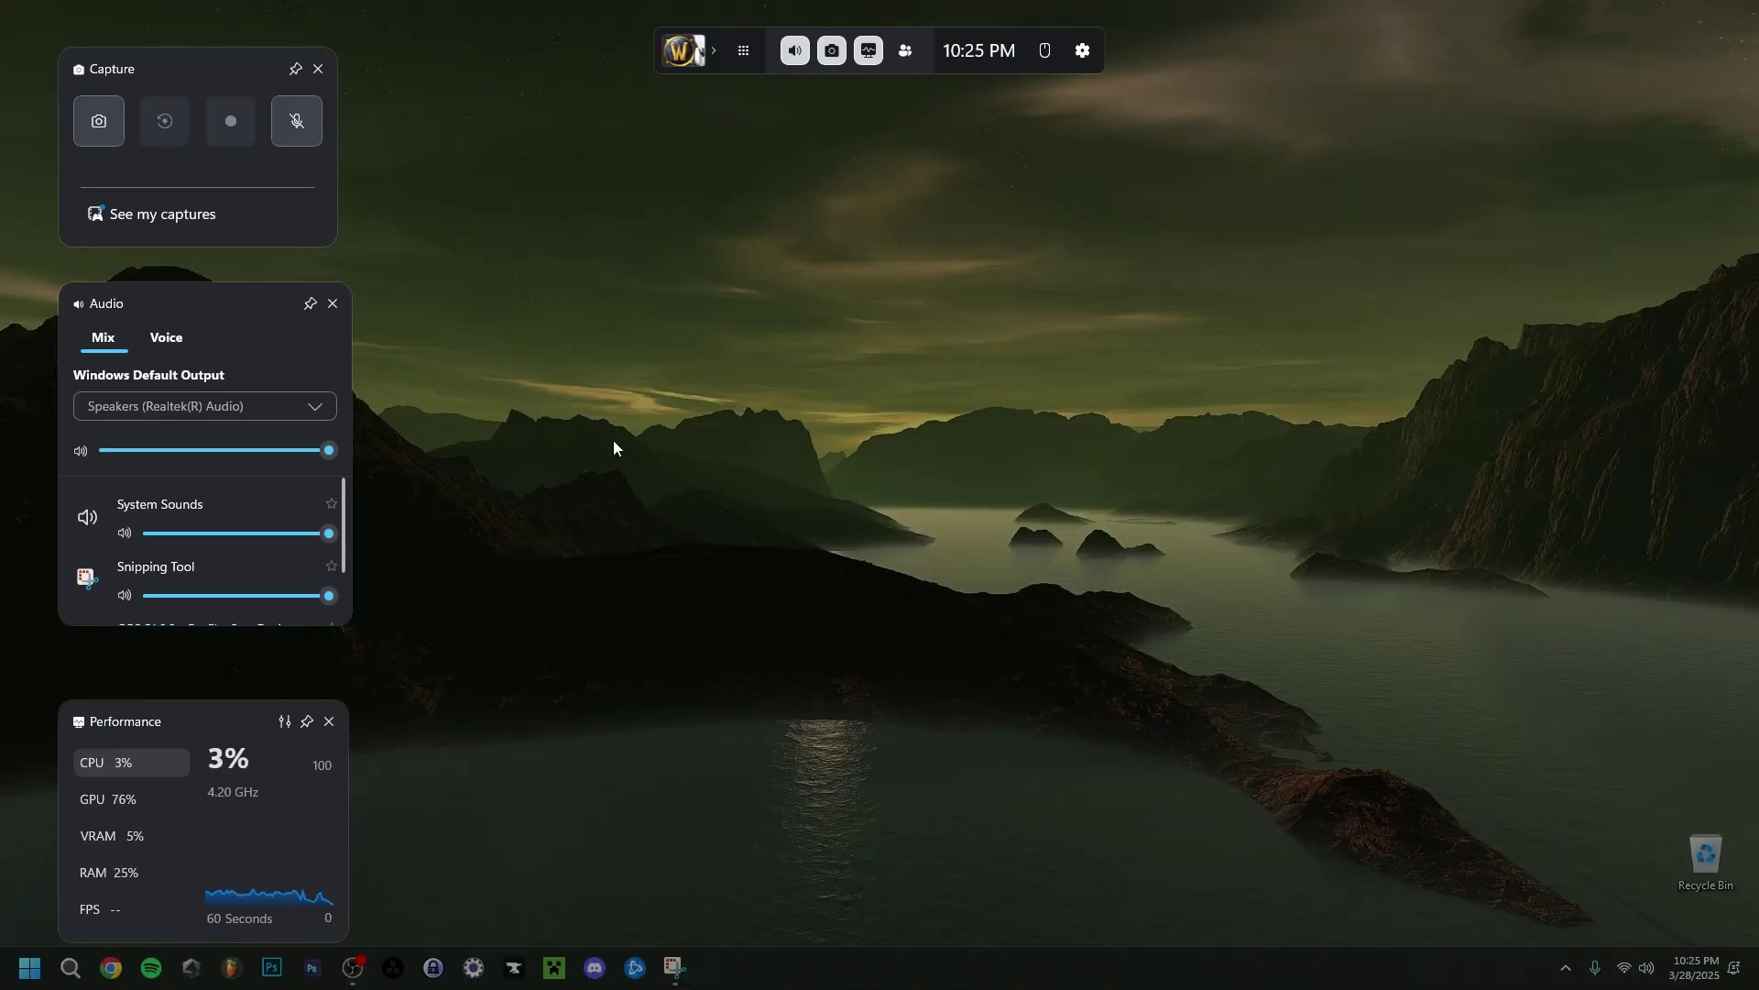
Play the World of Warcraft clip from the Gallery, skipping ahead twice, then pause it
{"action": "left_click", "coordinate": [167, 222]}
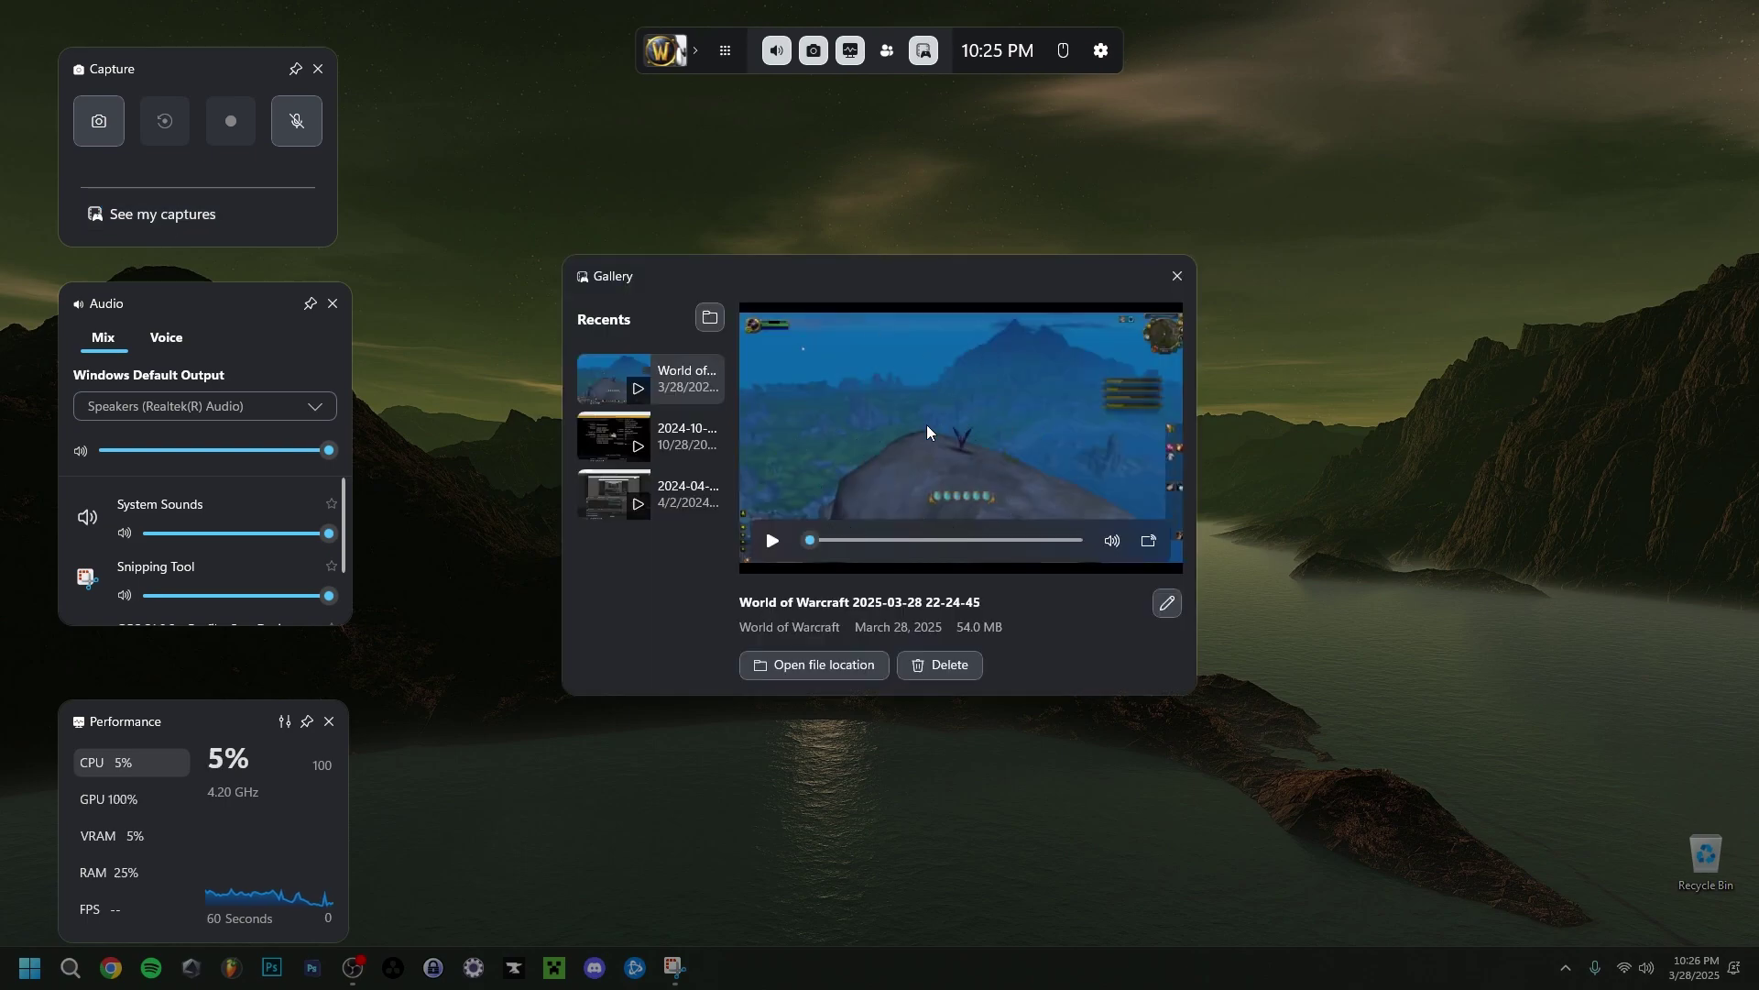
{"action": "left_click", "coordinate": [773, 541]}
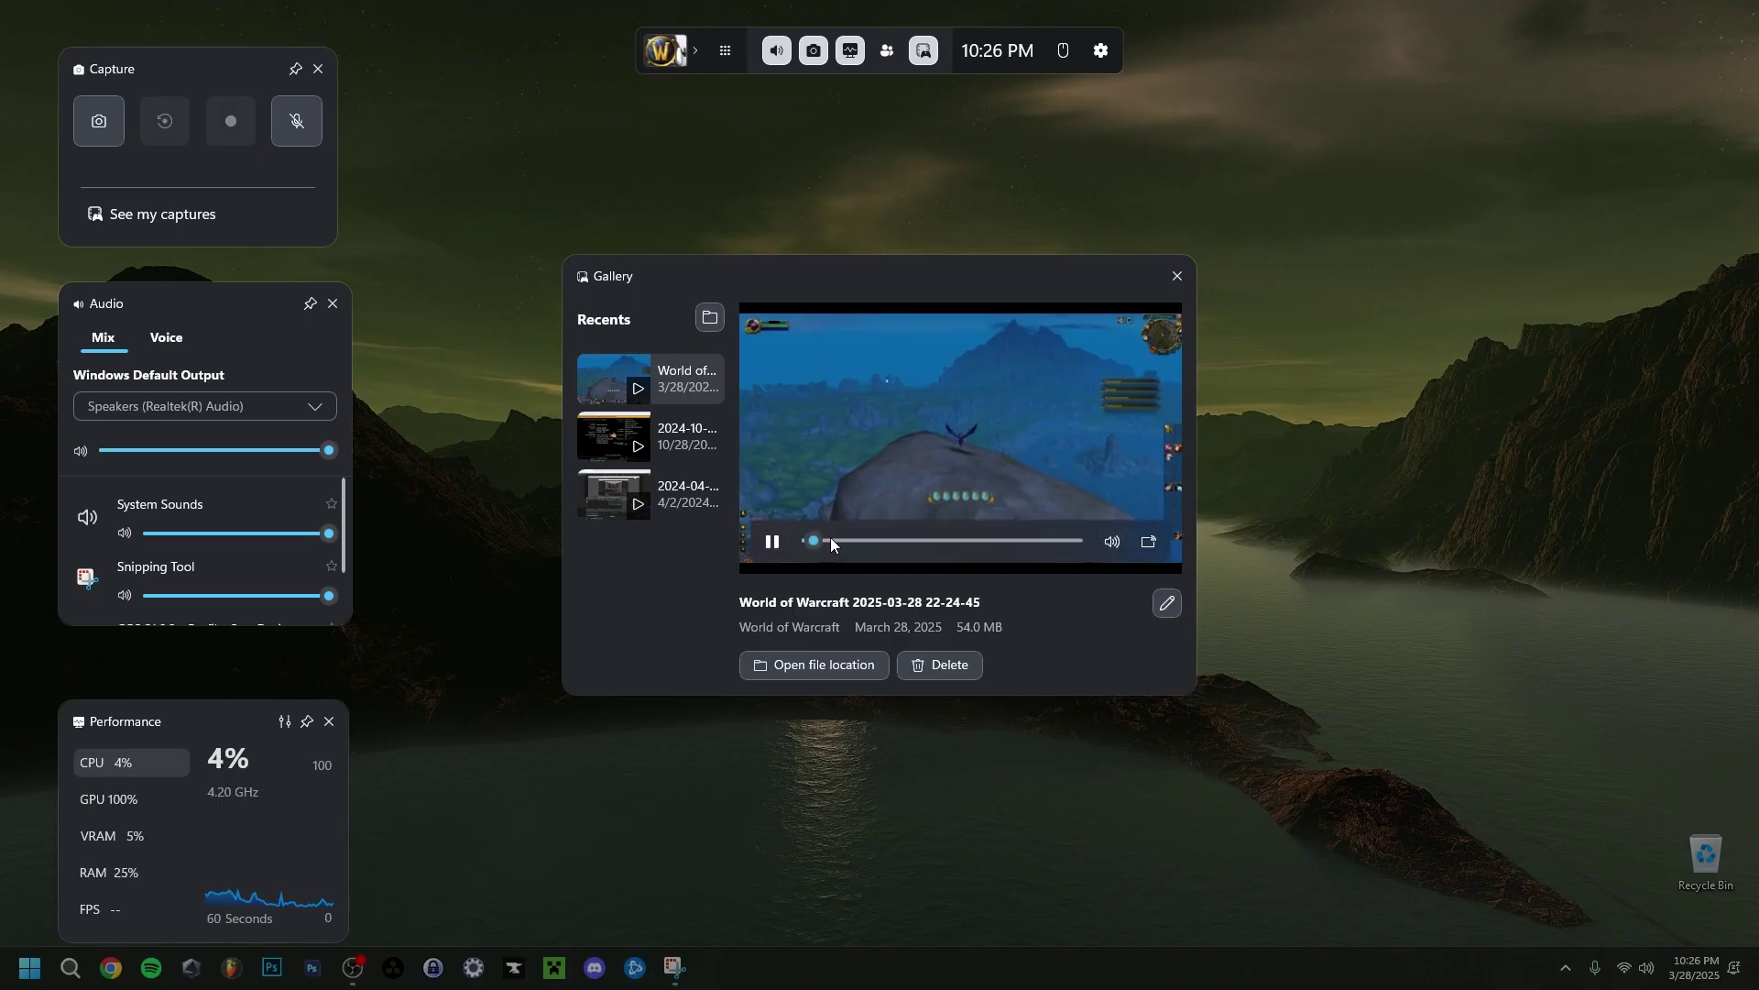
{"action": "left_click", "coordinate": [886, 542]}
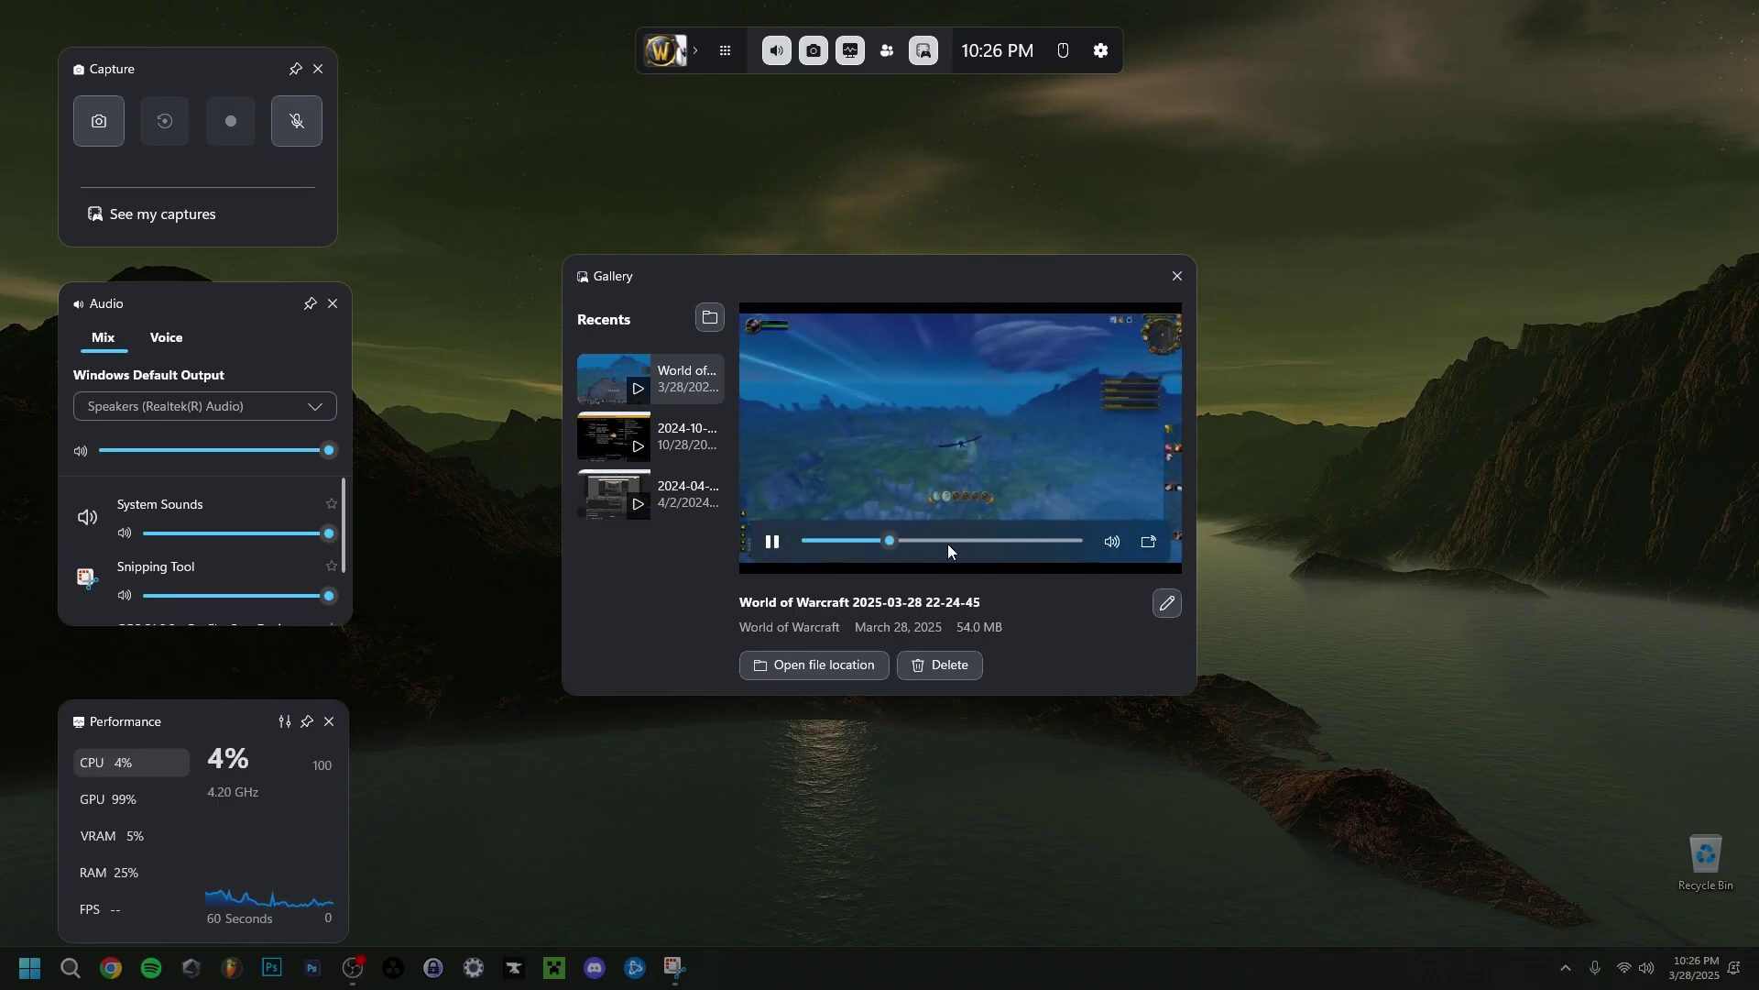
{"action": "left_click", "coordinate": [977, 541]}
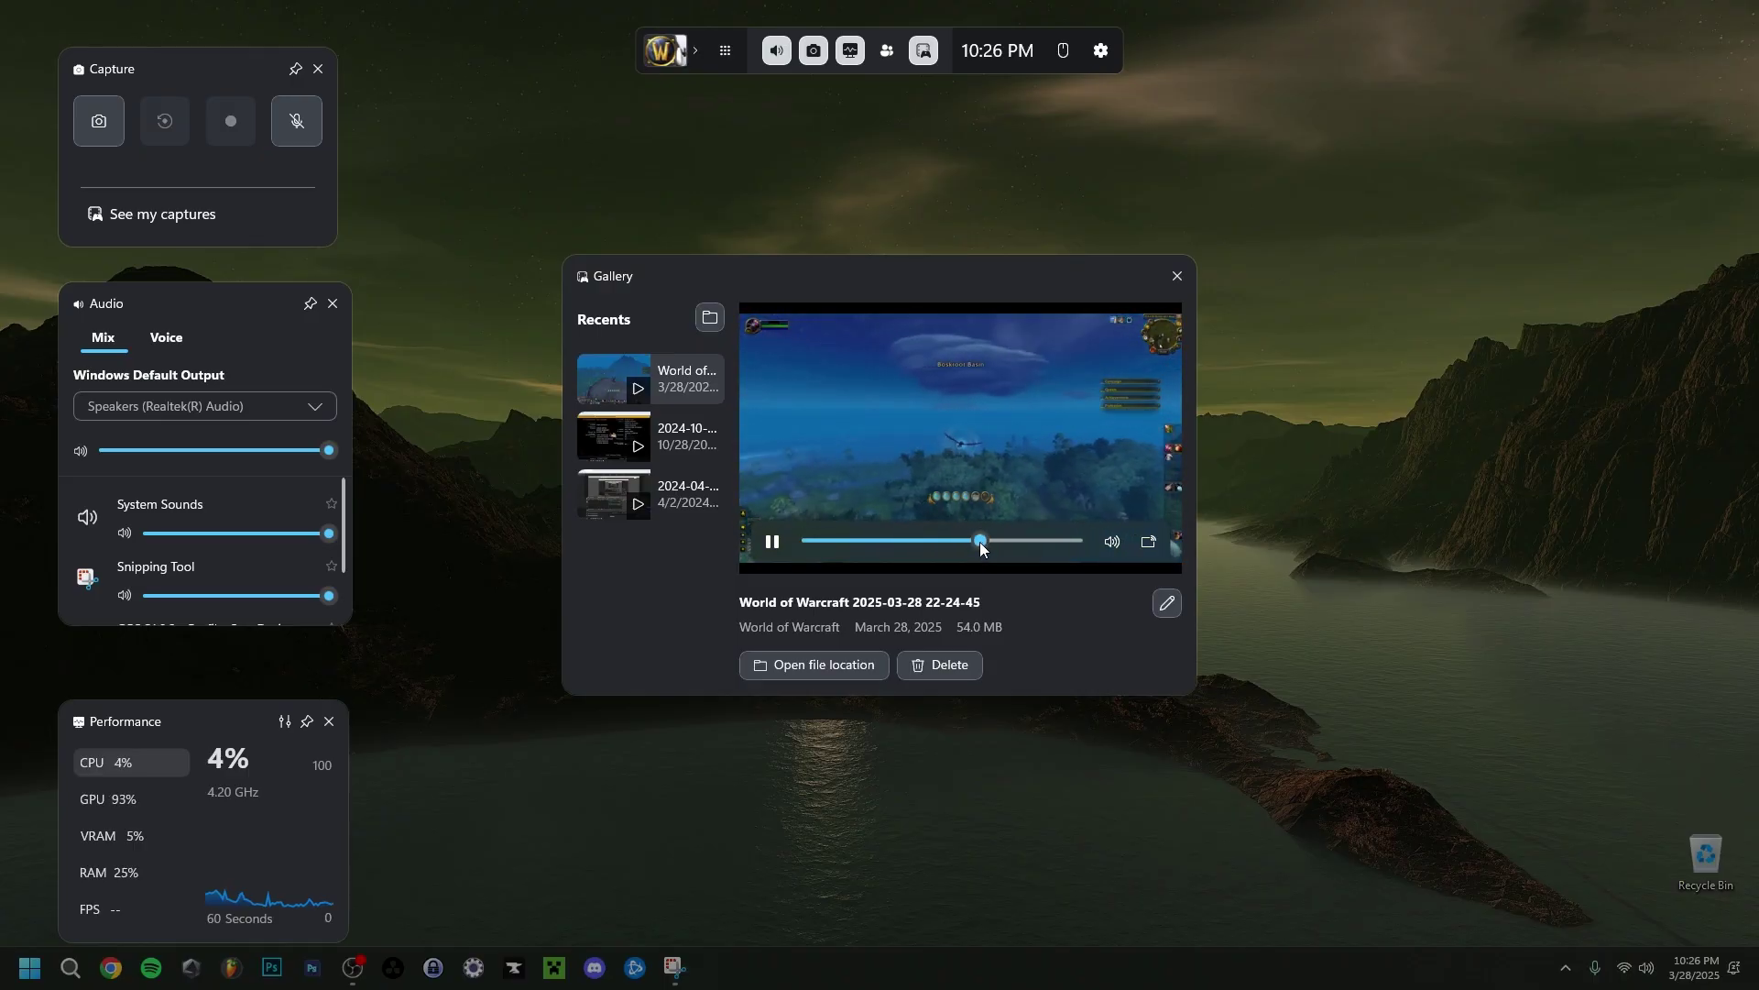
{"action": "left_click", "coordinate": [774, 542]}
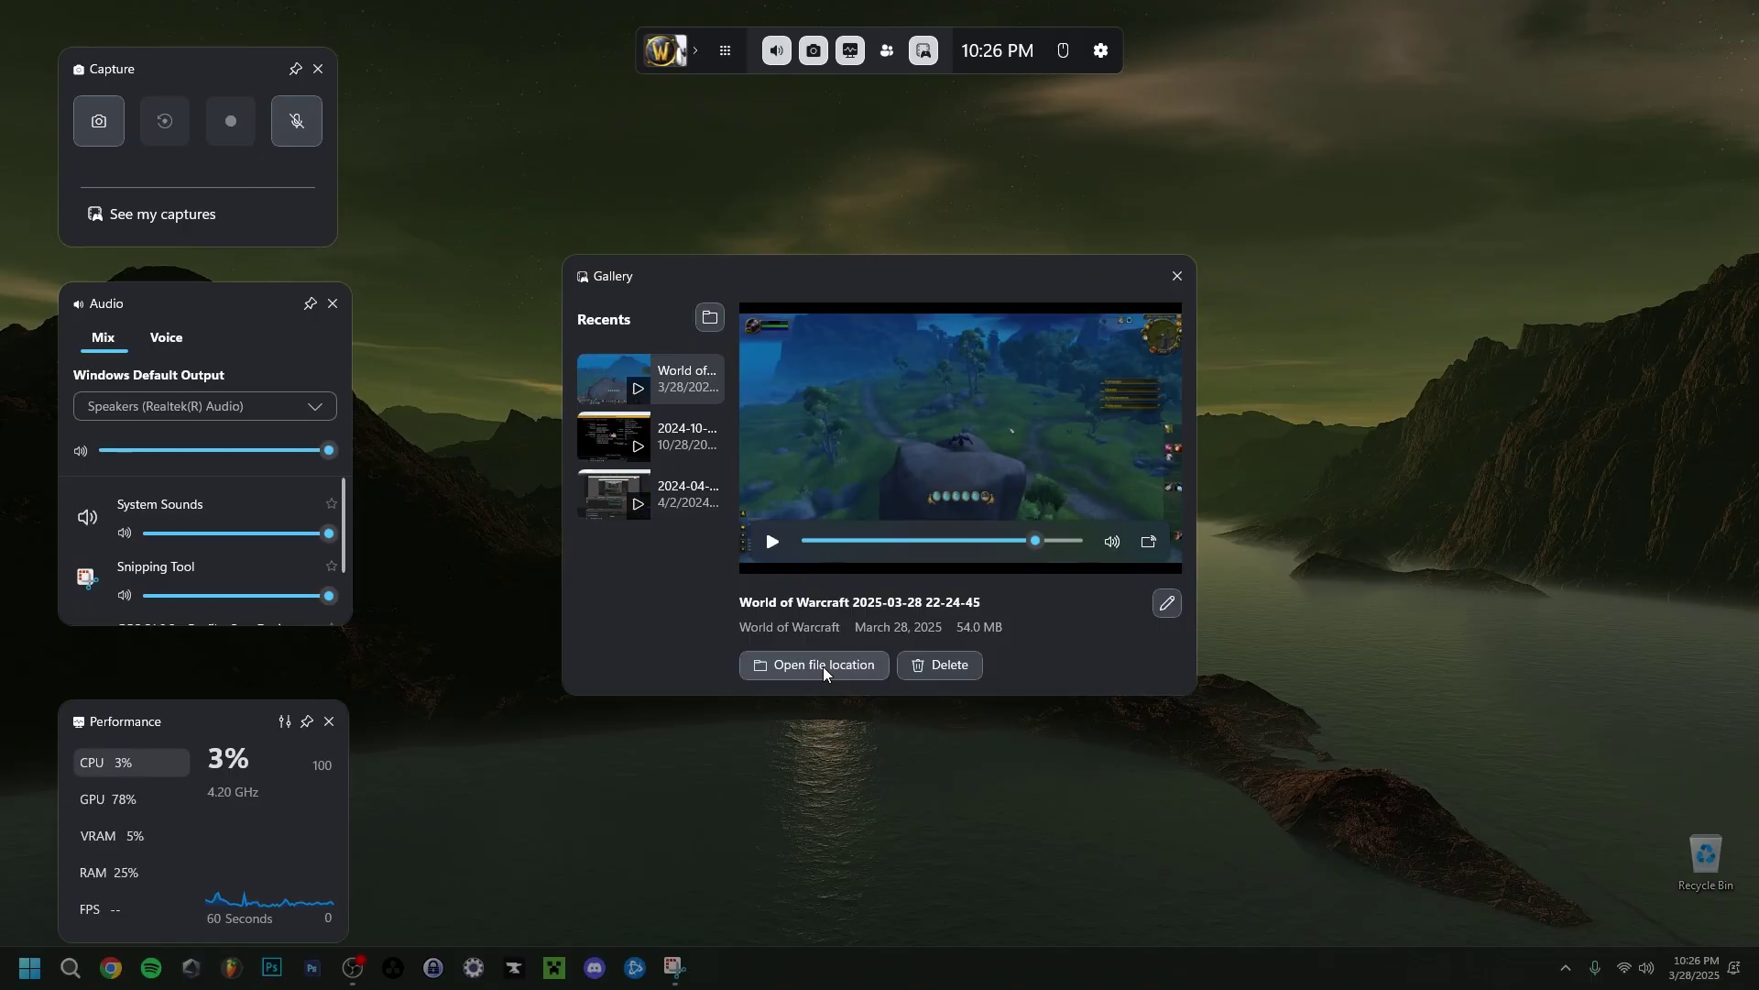
View the clip's file in Videos\Captures, then delete the clip from the Gallery
{"action": "left_click", "coordinate": [823, 667]}
{"action": "left_click", "coordinate": [818, 548]}
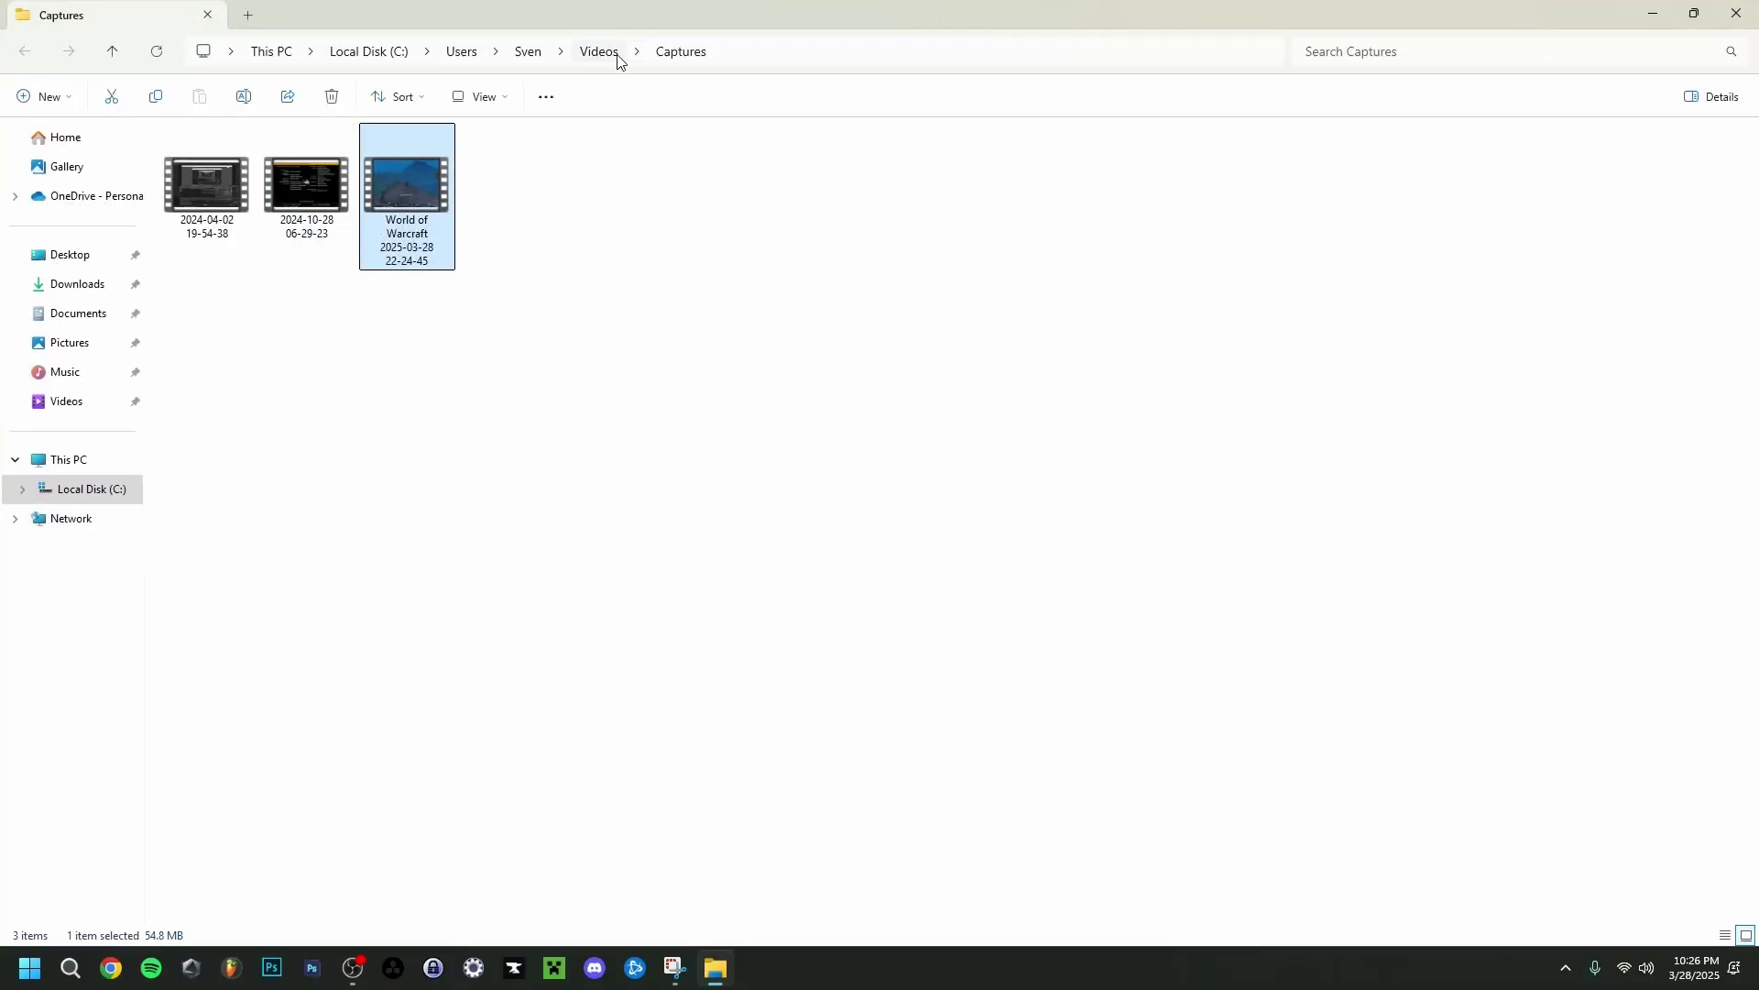
{"action": "key", "text": "alt+F4"}
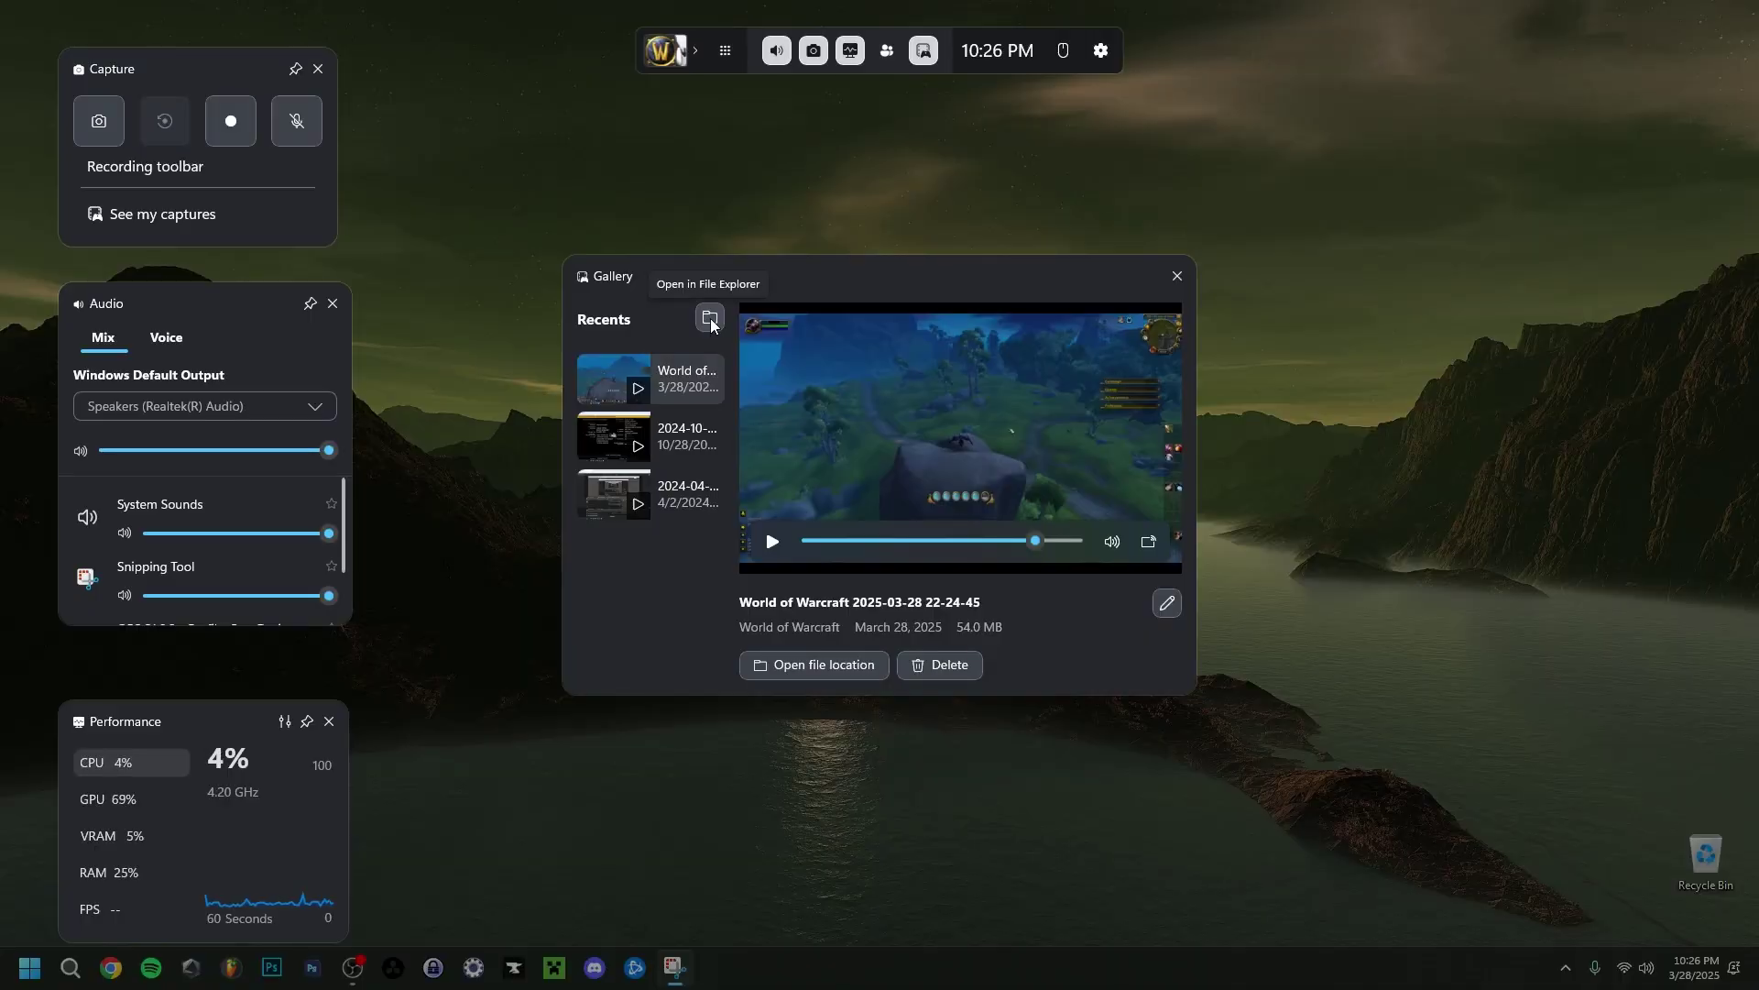
{"action": "left_click", "coordinate": [959, 665]}
{"action": "left_click", "coordinate": [902, 531]}
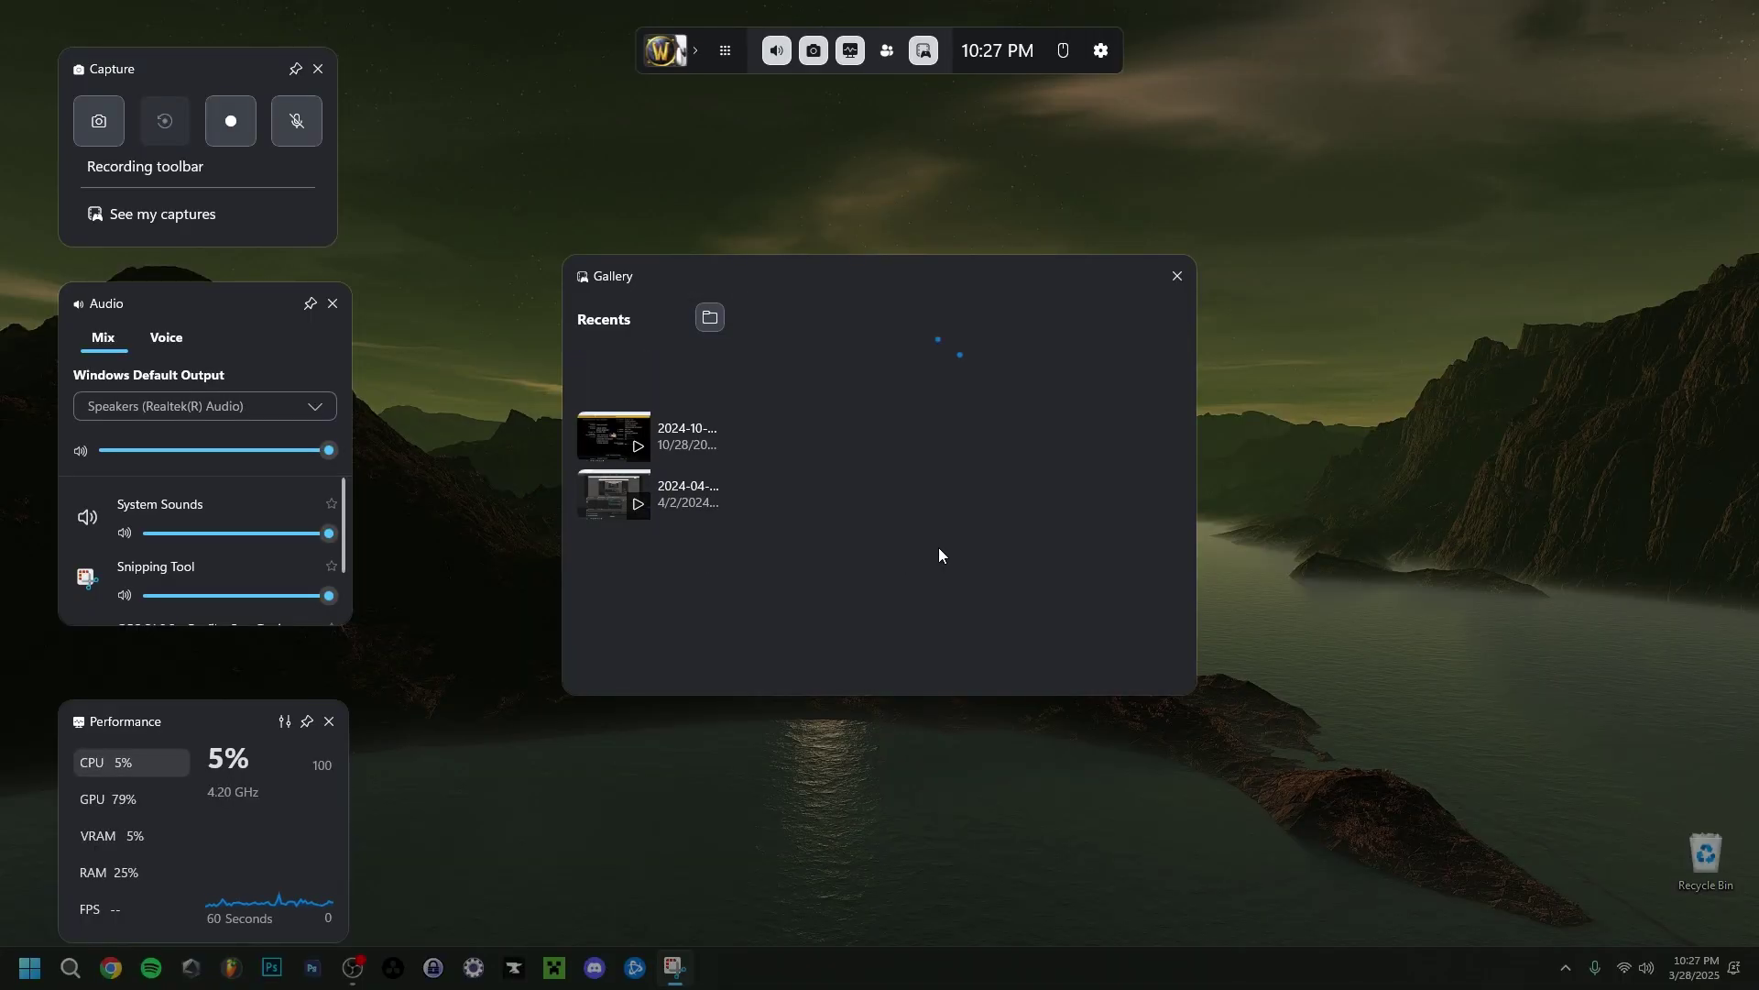